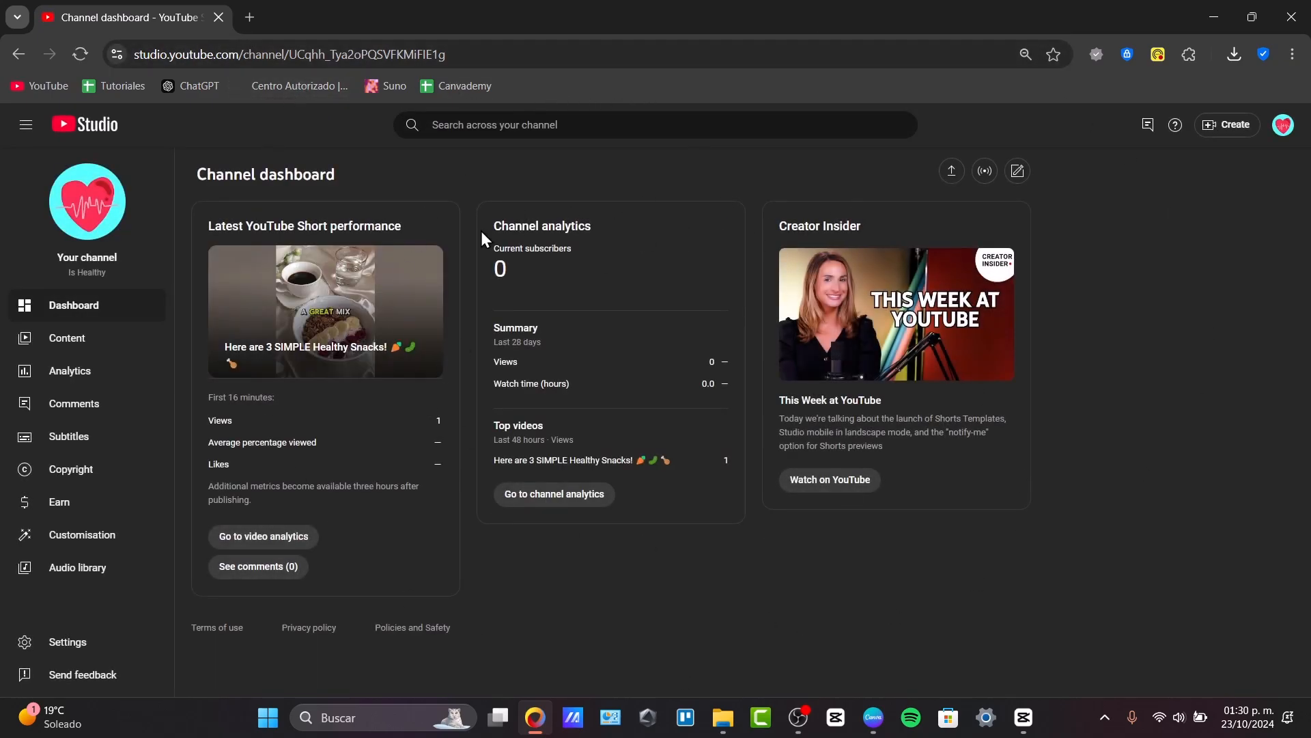
Open the channel customisation settings and remove the existing video watermark.
click(68, 537)
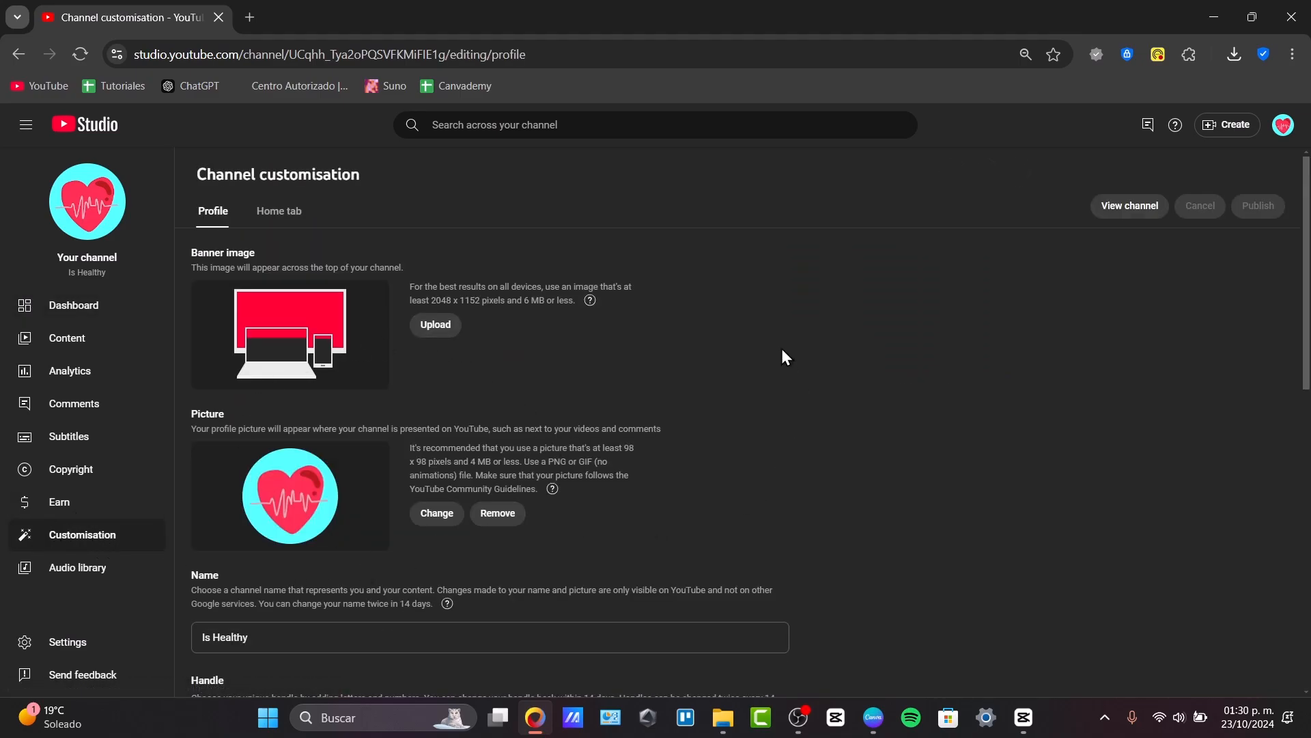
scroll(782, 351, down, 10)
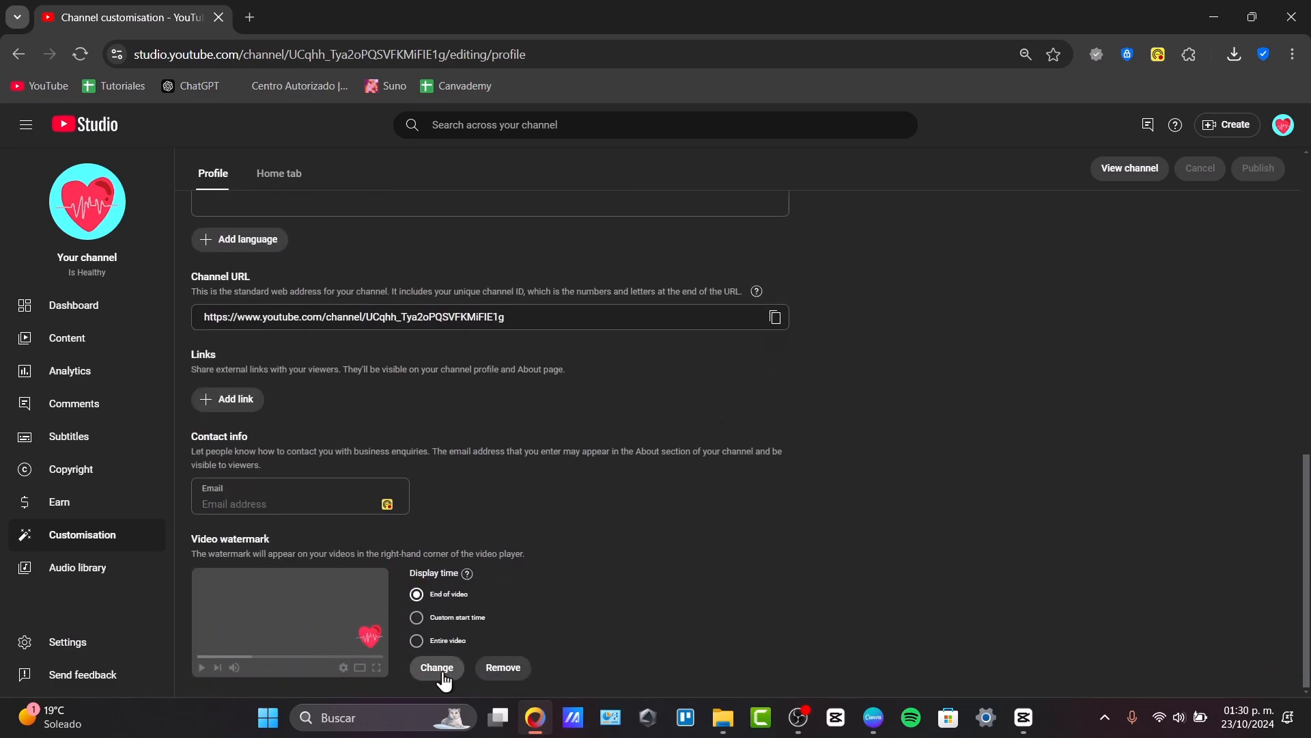
click(493, 668)
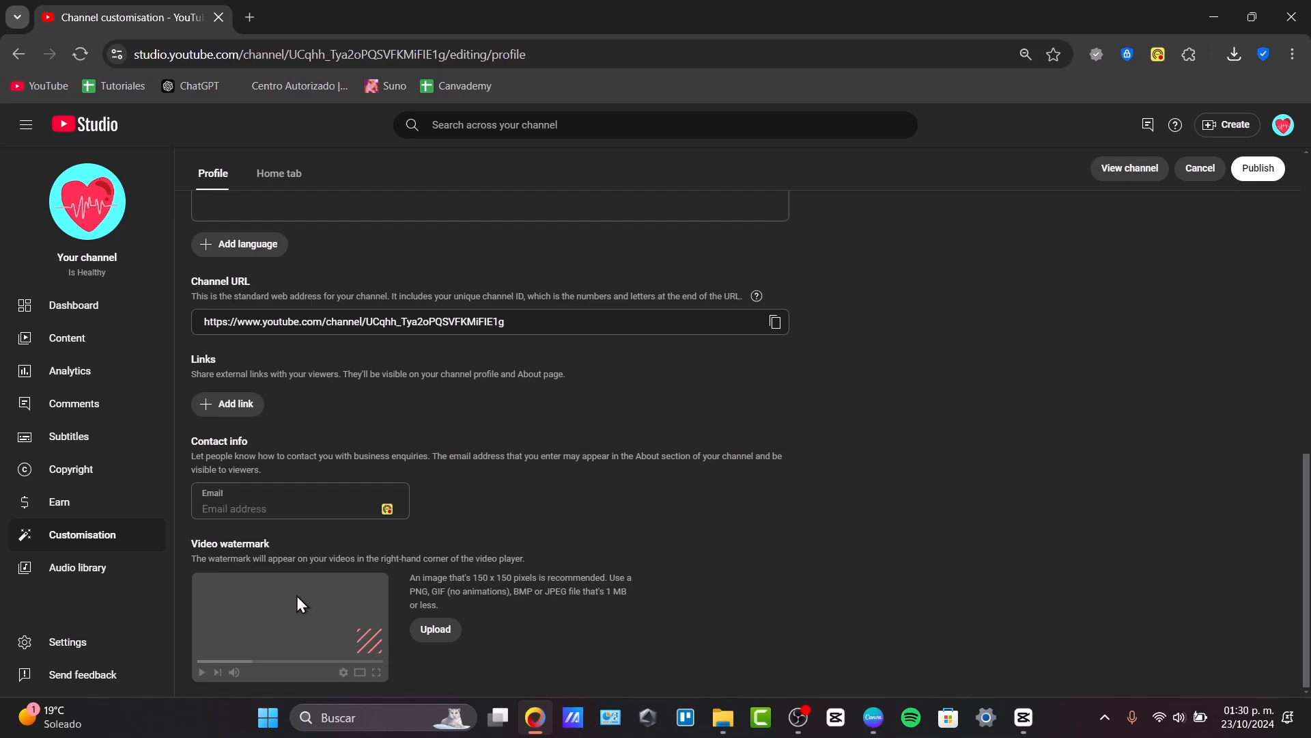
Examine the video watermark's placement note and its recommended image dimensions, file formats and maximum file size.
drag(270, 560, 523, 561)
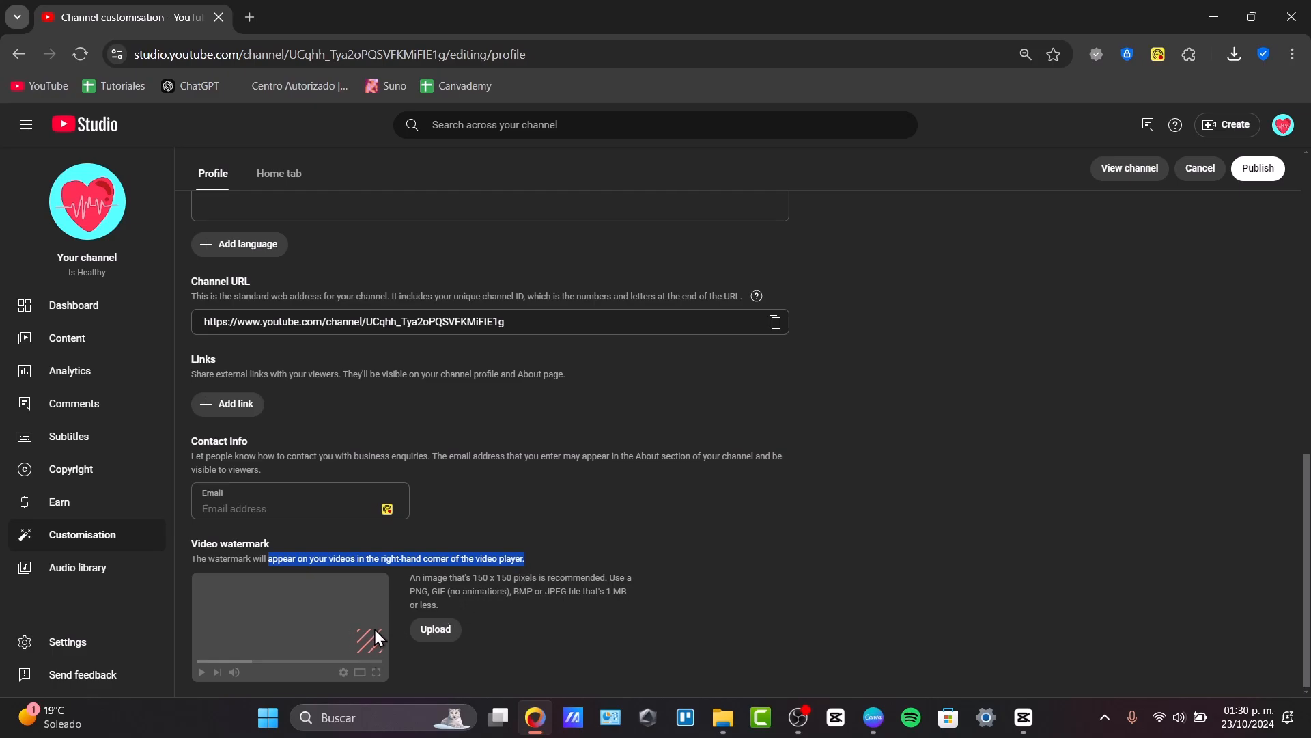
click(401, 610)
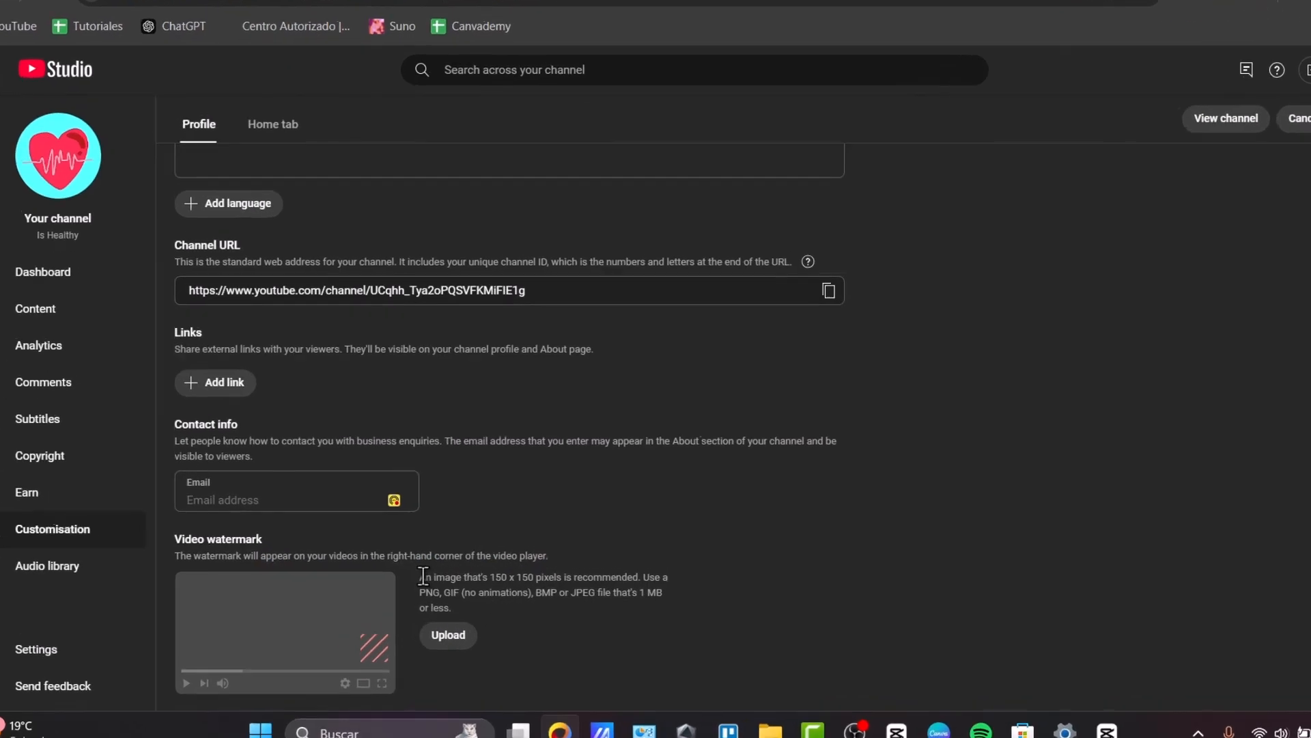
drag(440, 575, 627, 580)
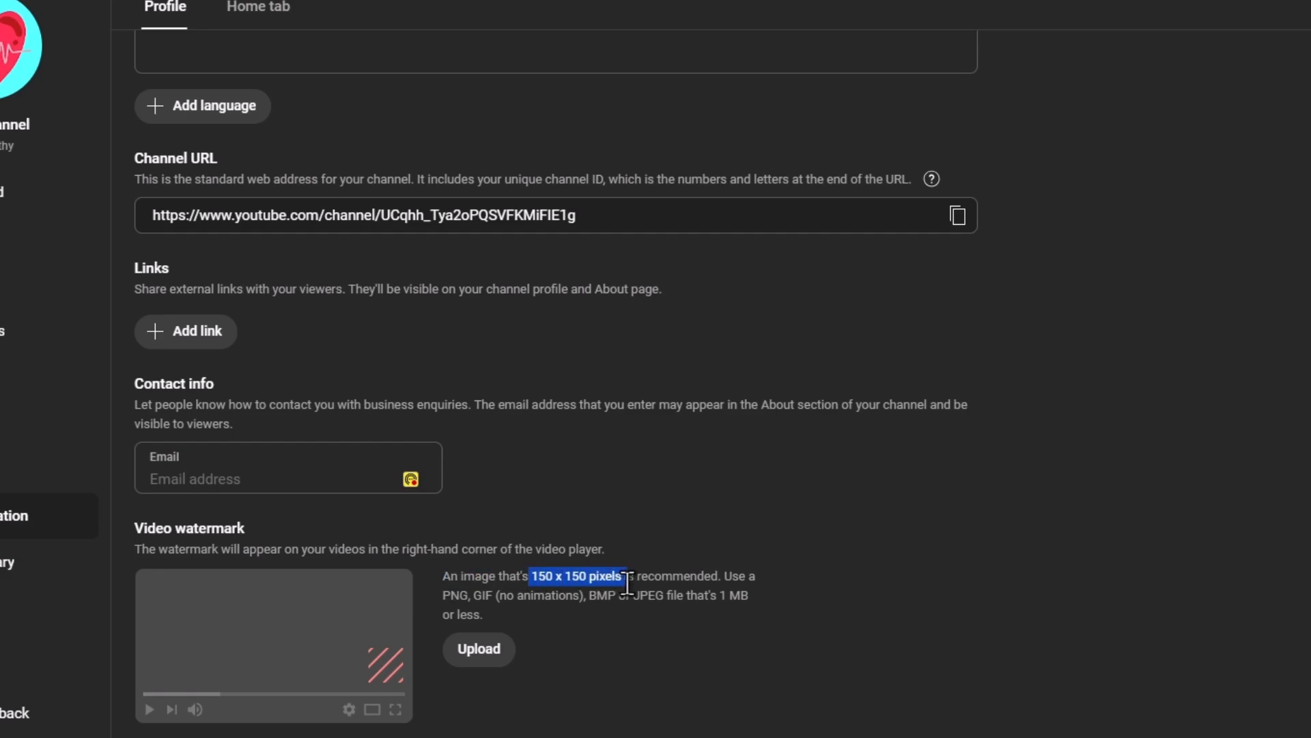
drag(746, 576, 657, 603)
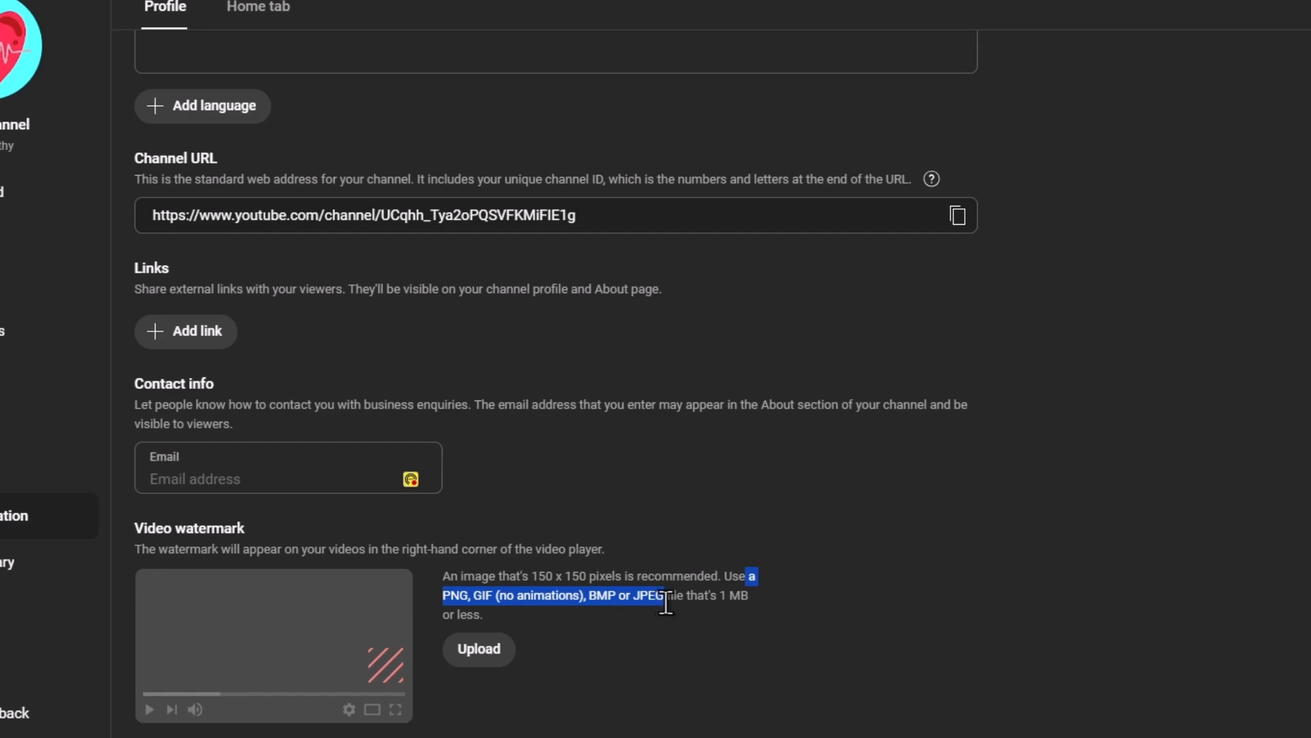
click(675, 605)
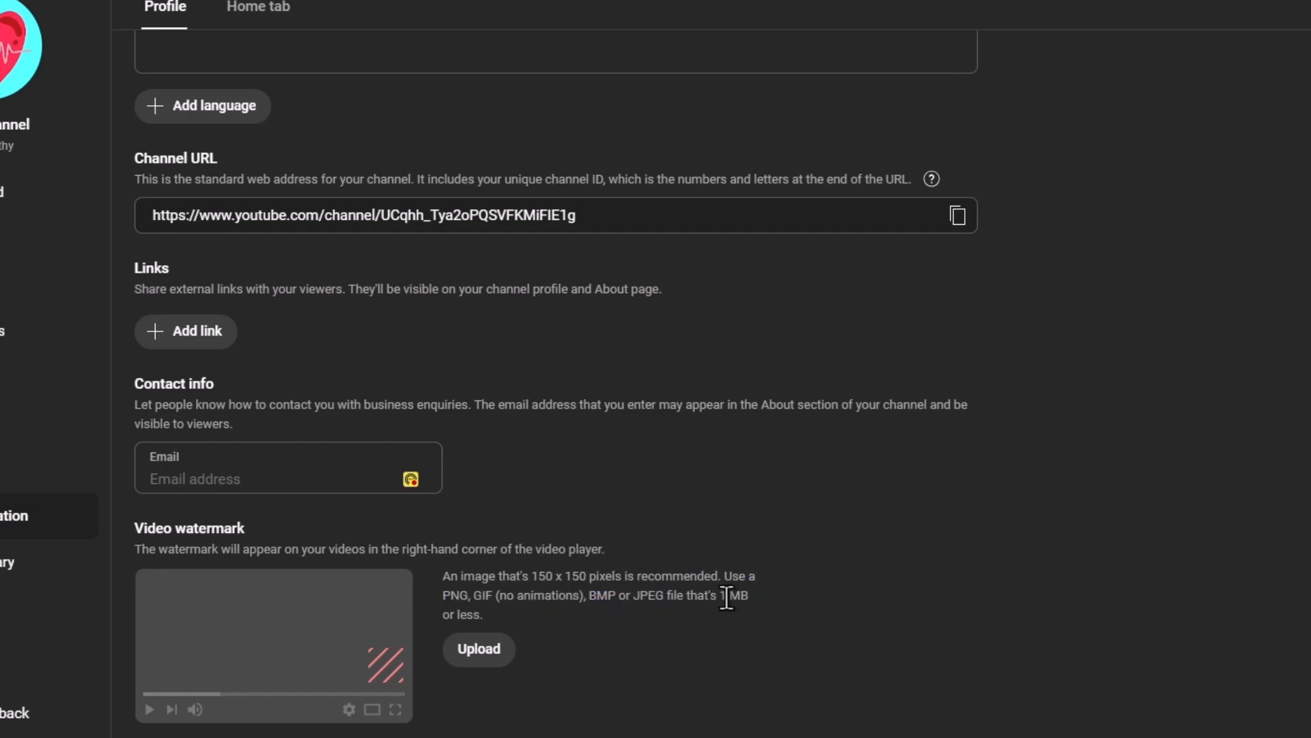
click(555, 610)
drag(429, 578, 559, 610)
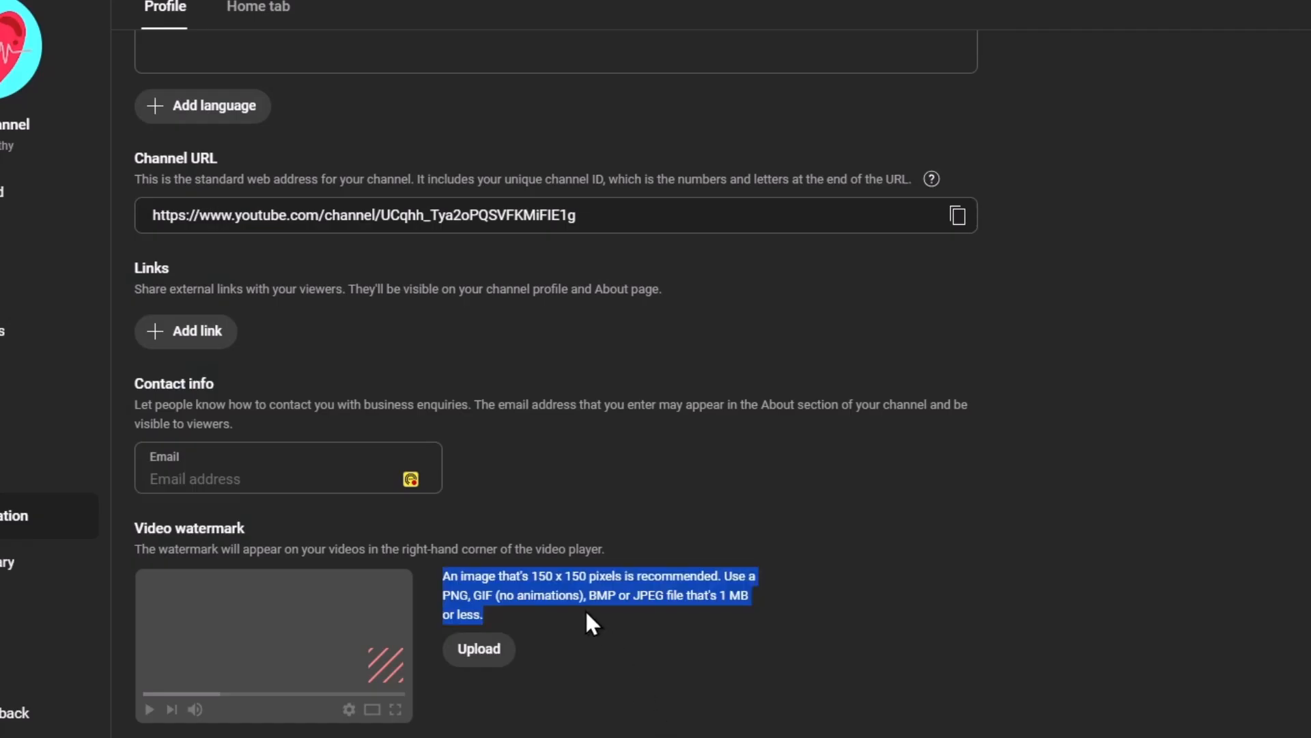
drag(523, 576, 628, 573)
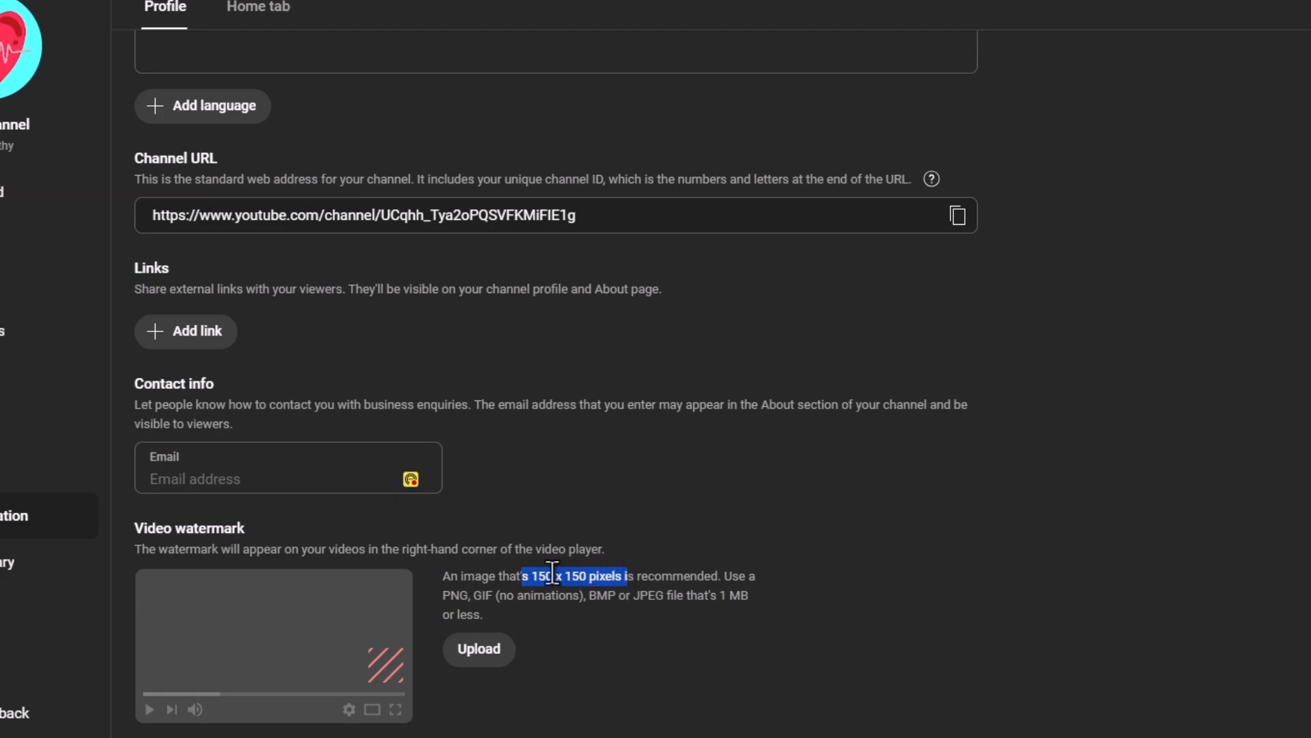
click(620, 579)
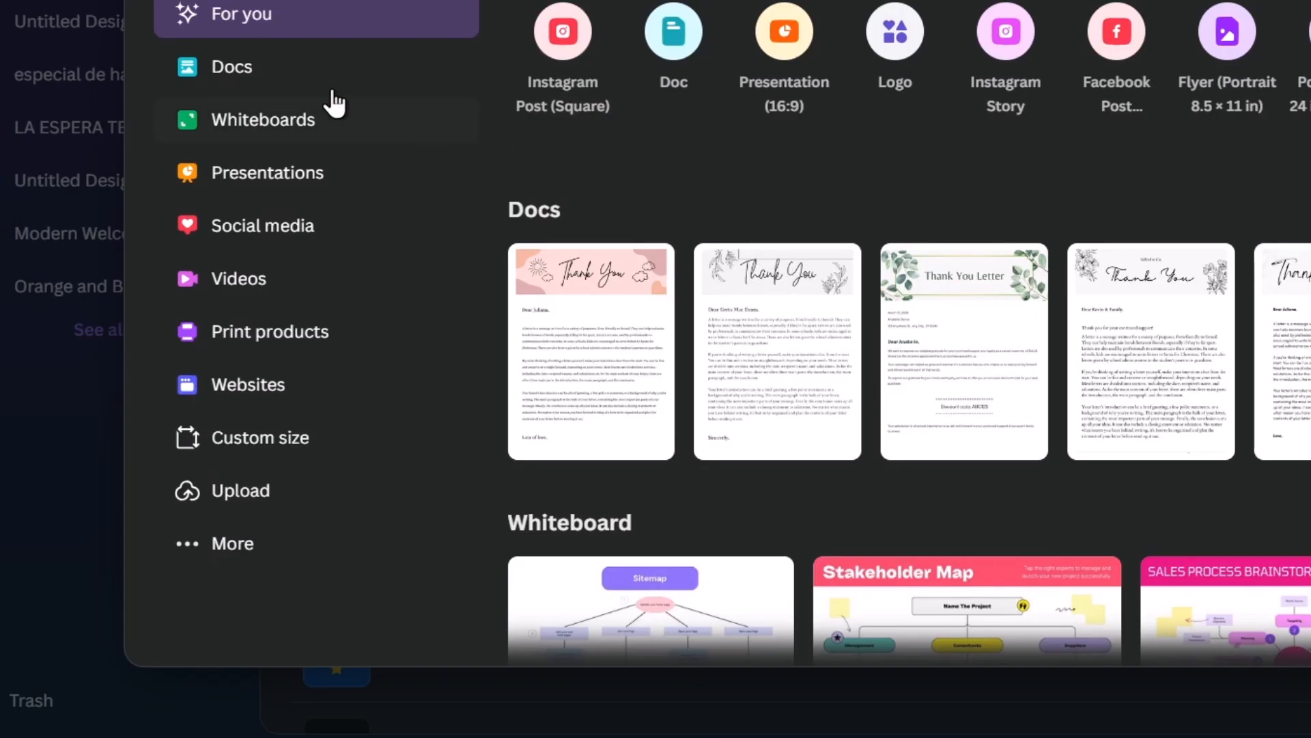
Switch to Canva and create a new custom-size design of 150 × 150 px.
click(316, 454)
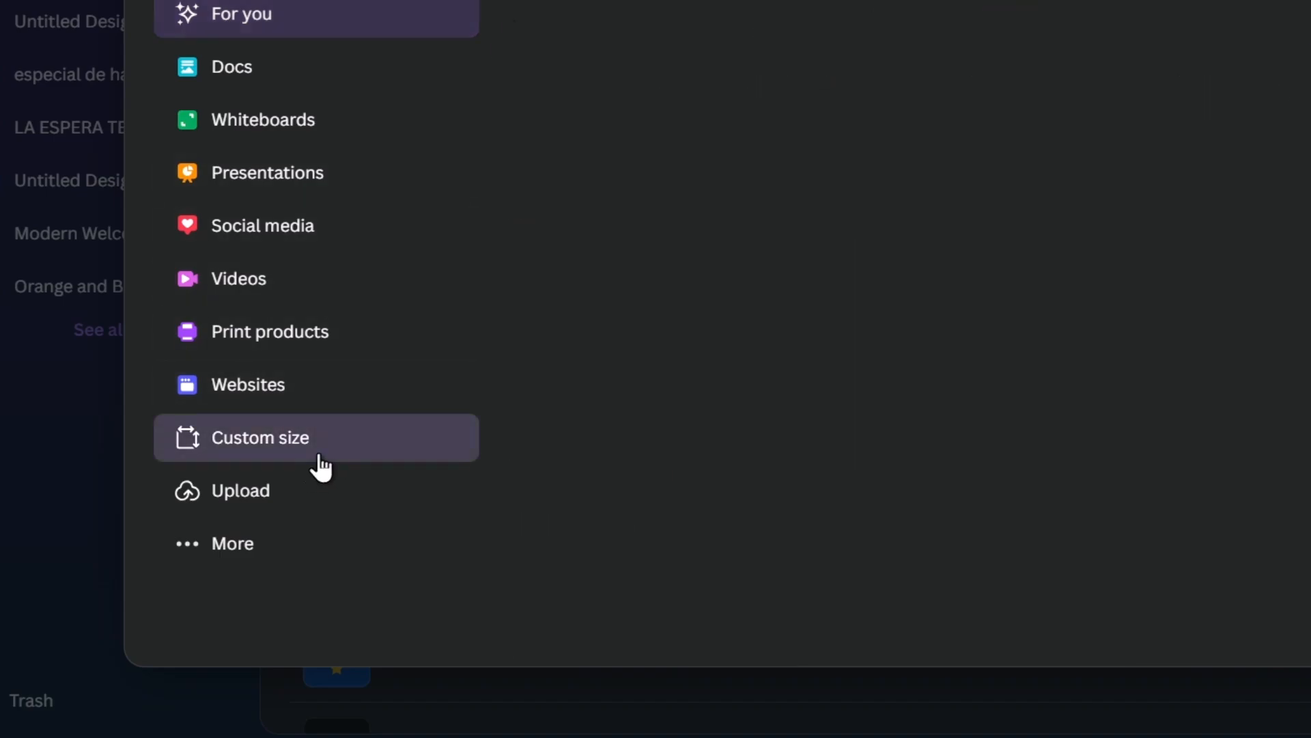
text(150)
click(866, 68)
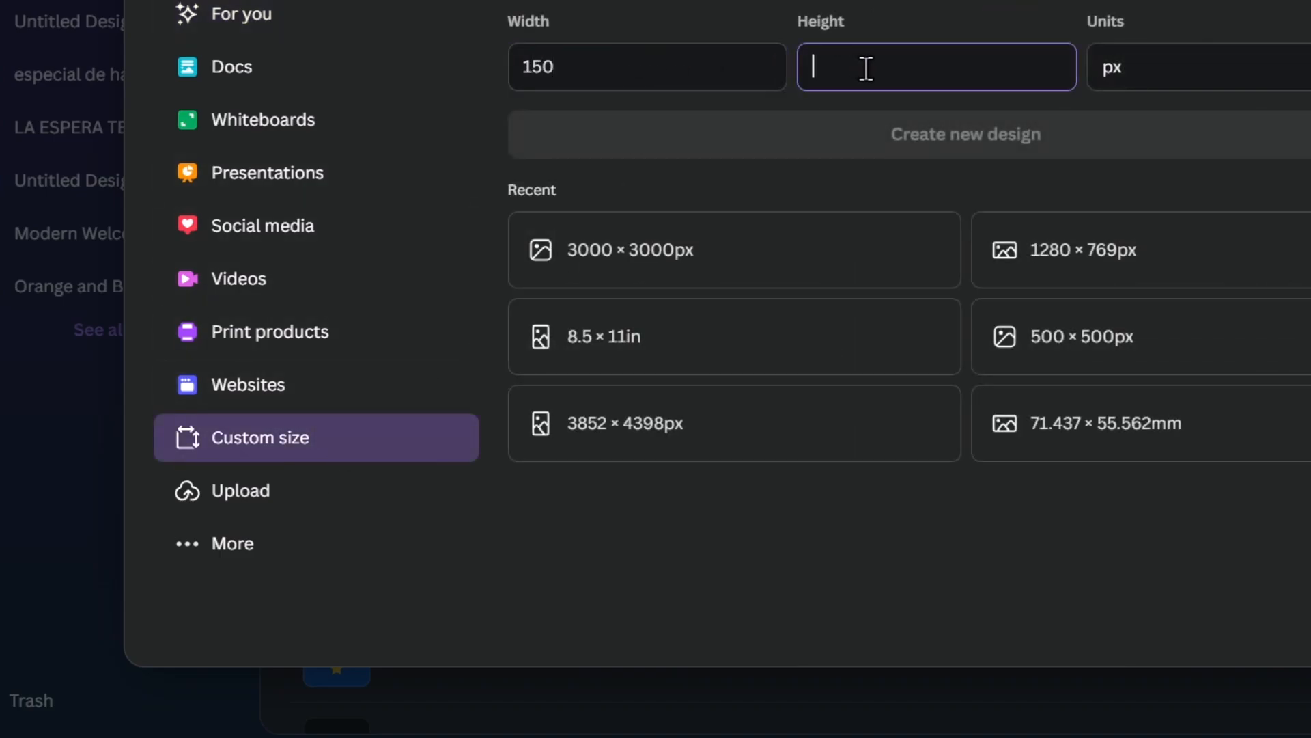
text(150)
click(1149, 80)
click(1123, 136)
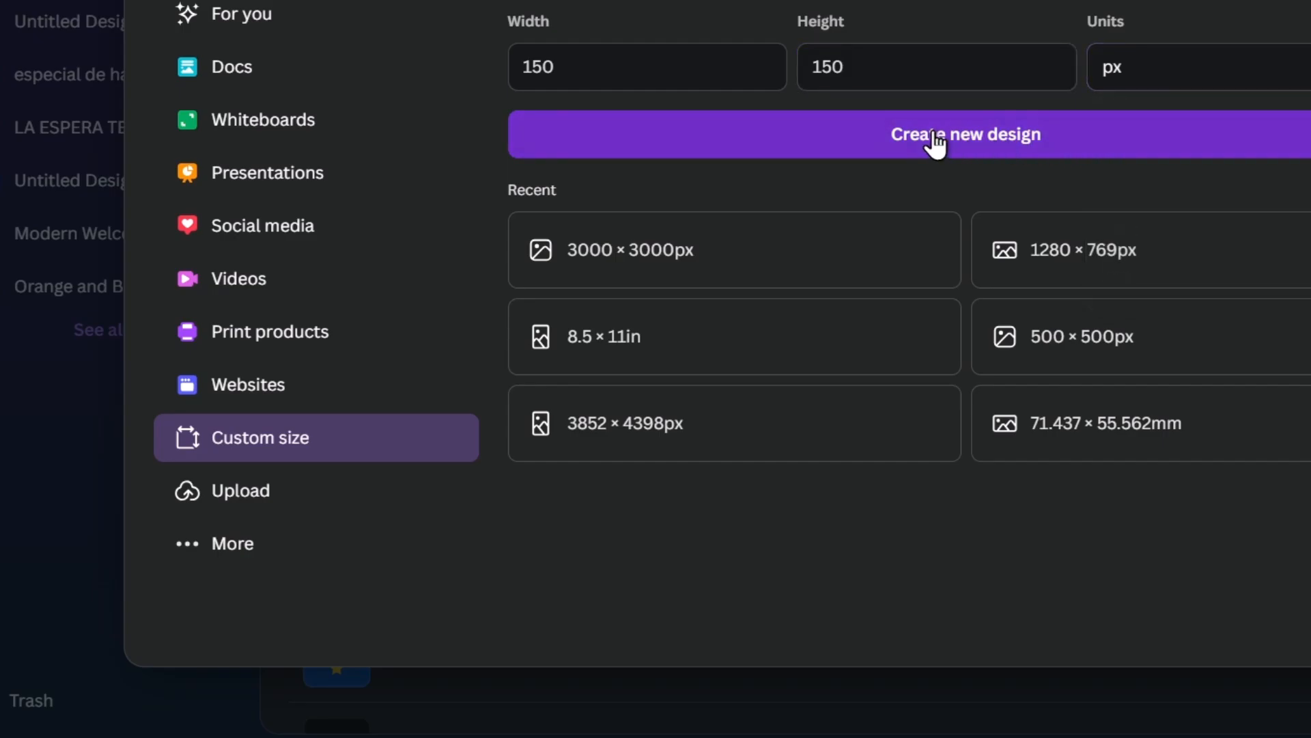
click(933, 135)
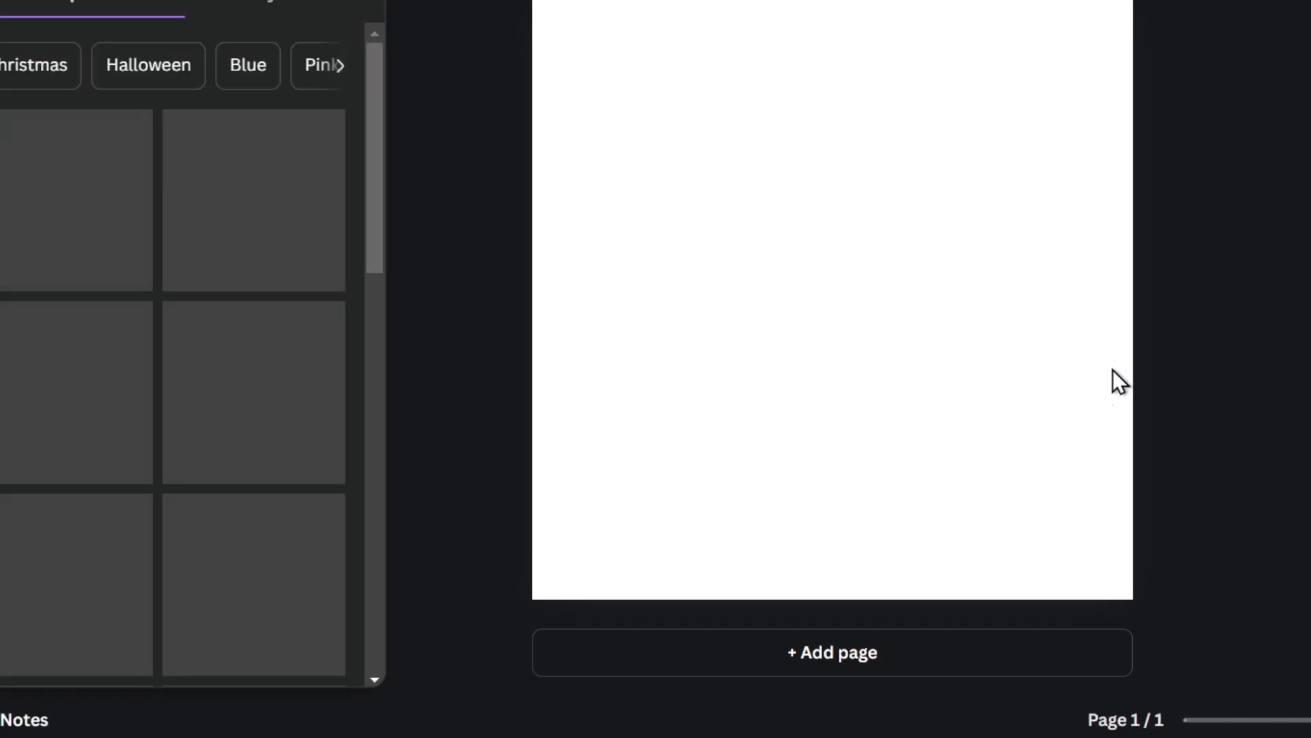
click(566, 41)
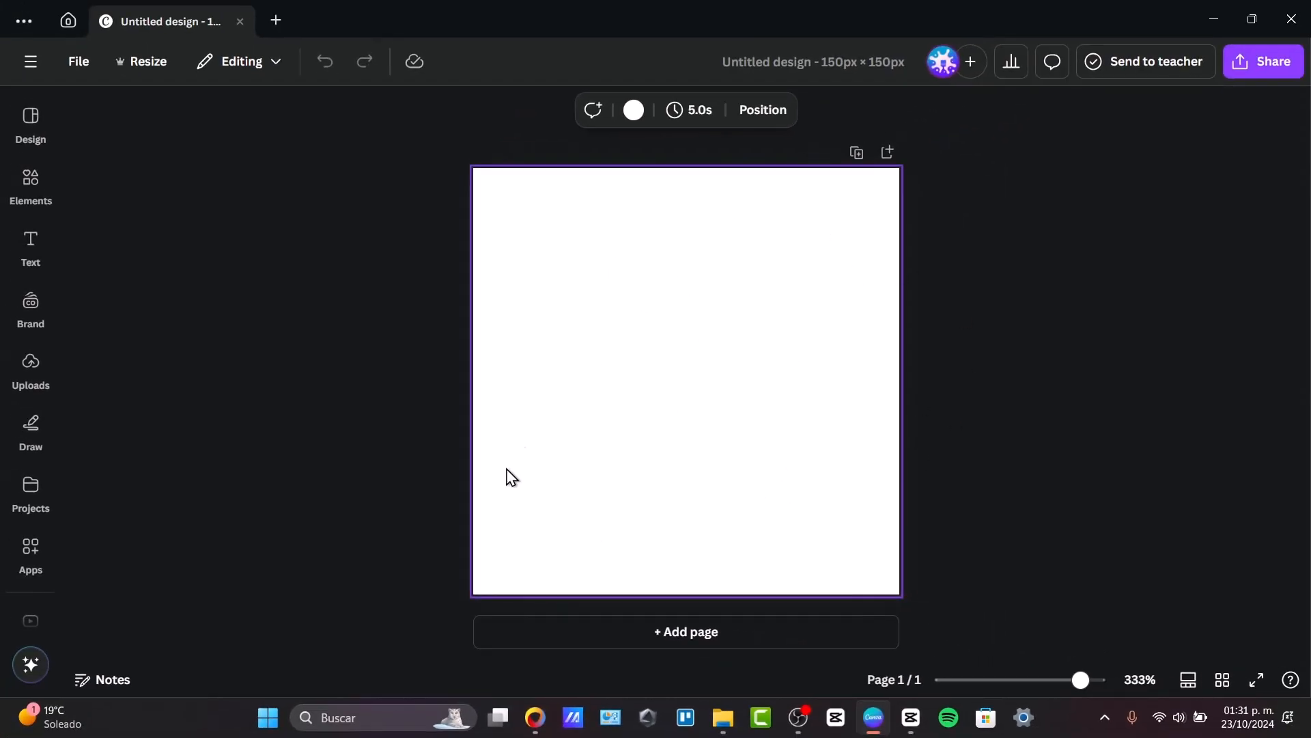
Look through the available design templates, graphic elements and text styles for the watermark.
click(30, 120)
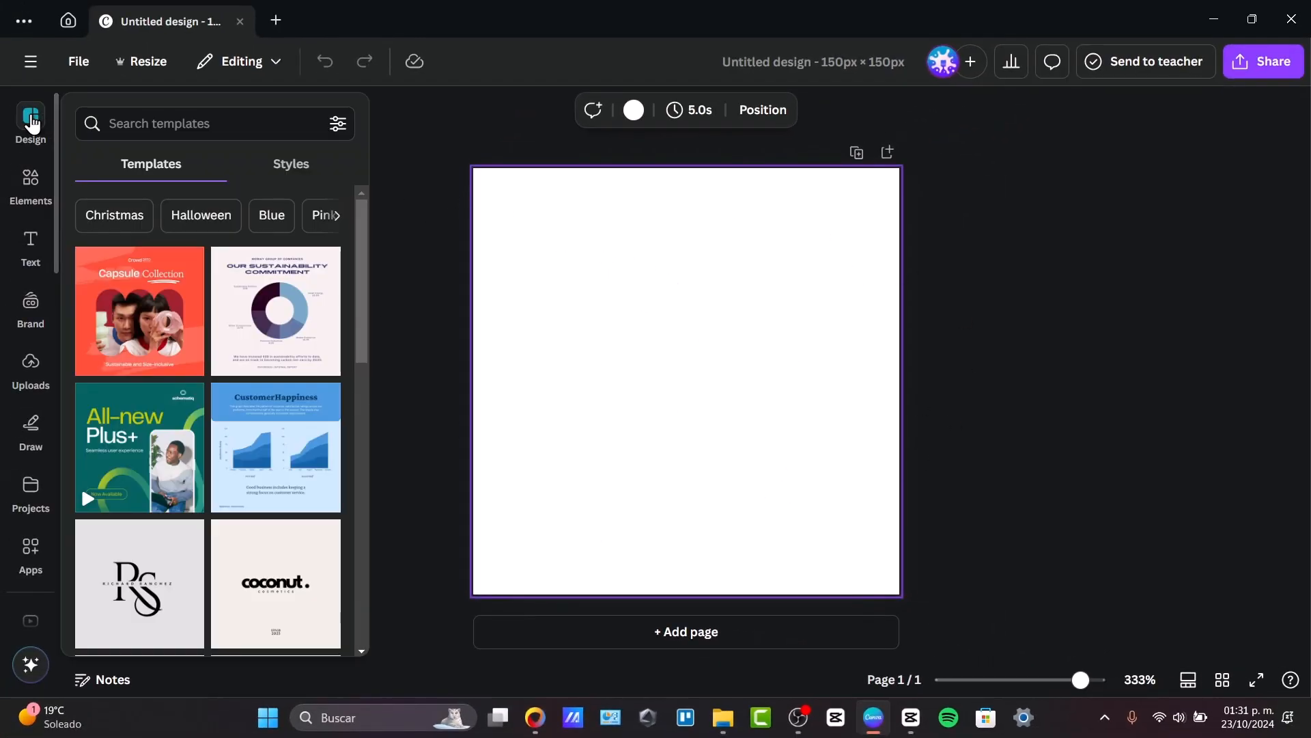
scroll(174, 356, down, 10)
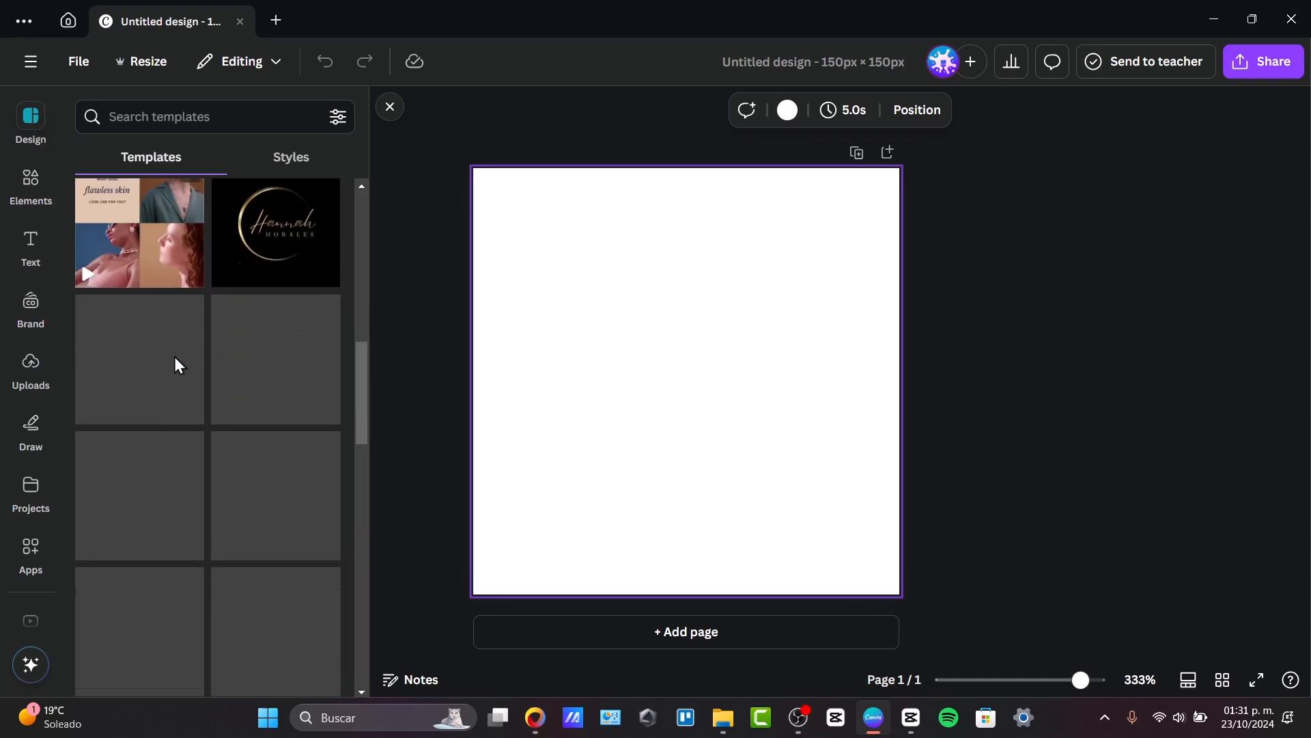
scroll(175, 357, up, 8)
click(49, 179)
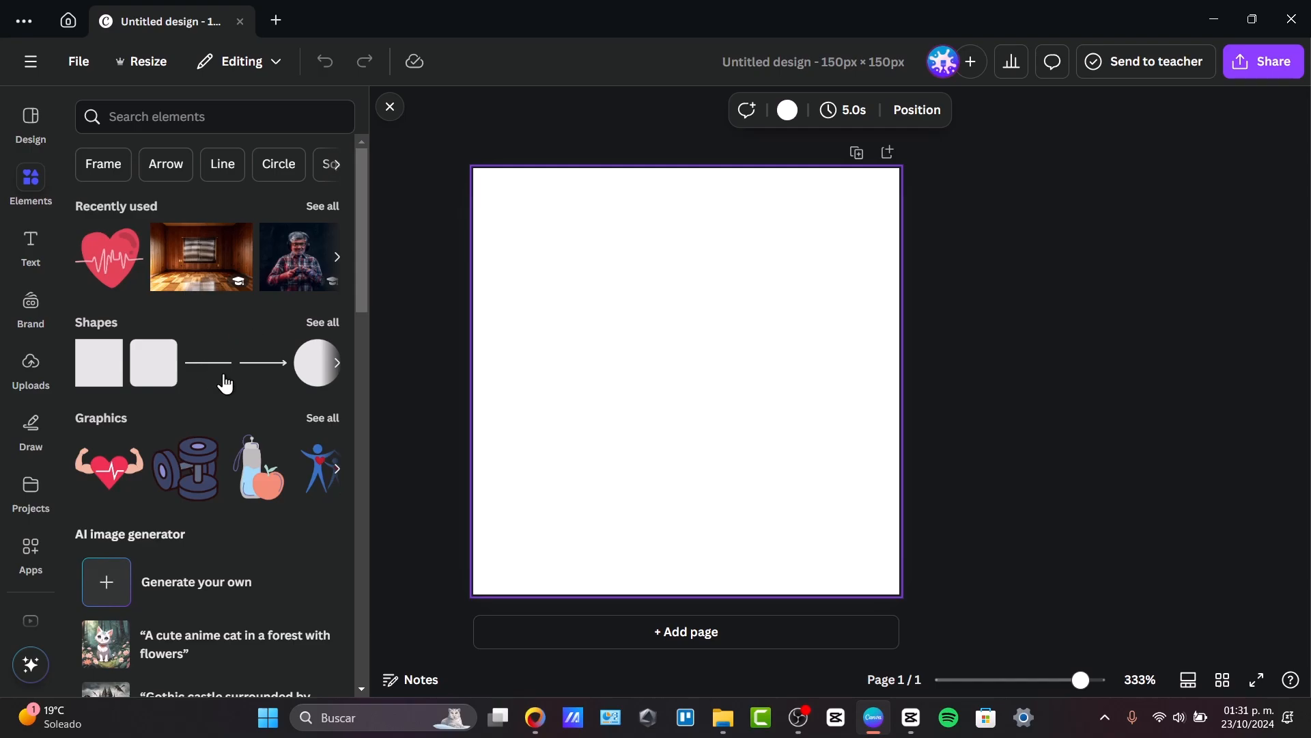
scroll(226, 379, down, 4)
scroll(139, 262, up, 4)
scroll(230, 471, down, 4)
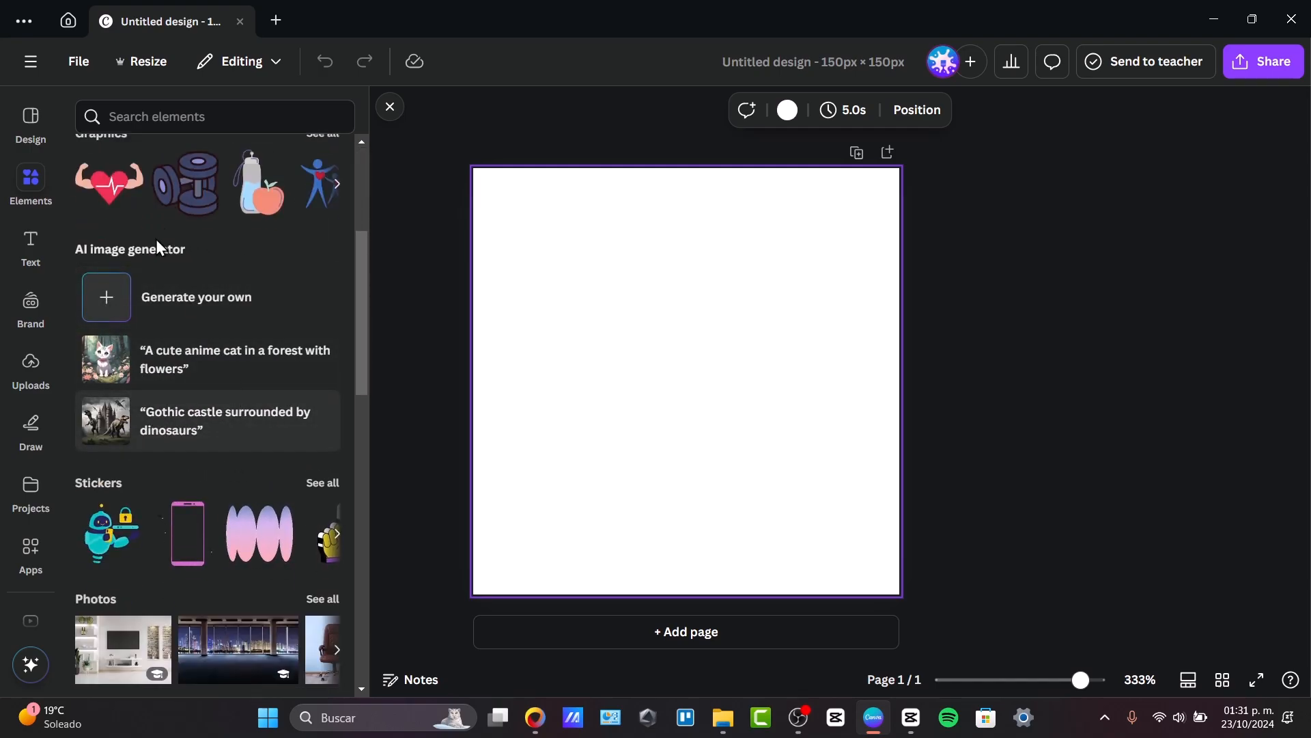
scroll(199, 410, down, 4)
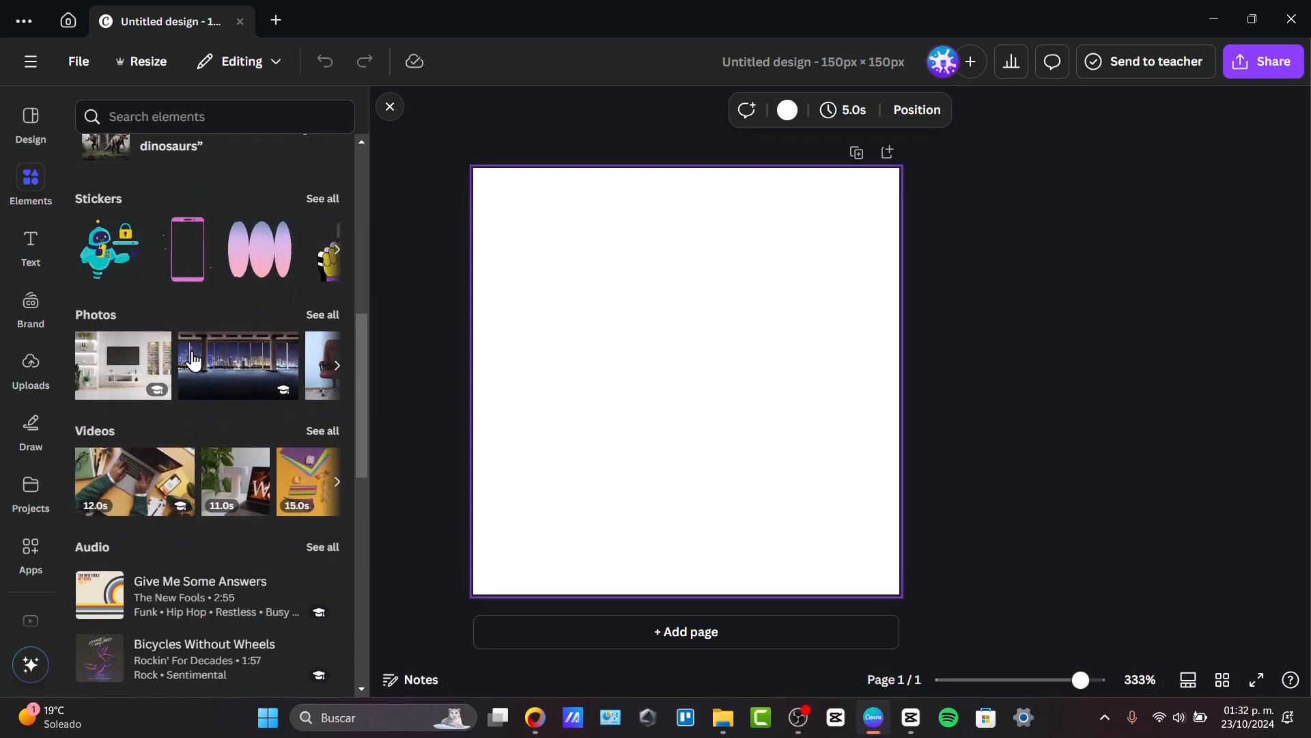
scroll(205, 382, down, 10)
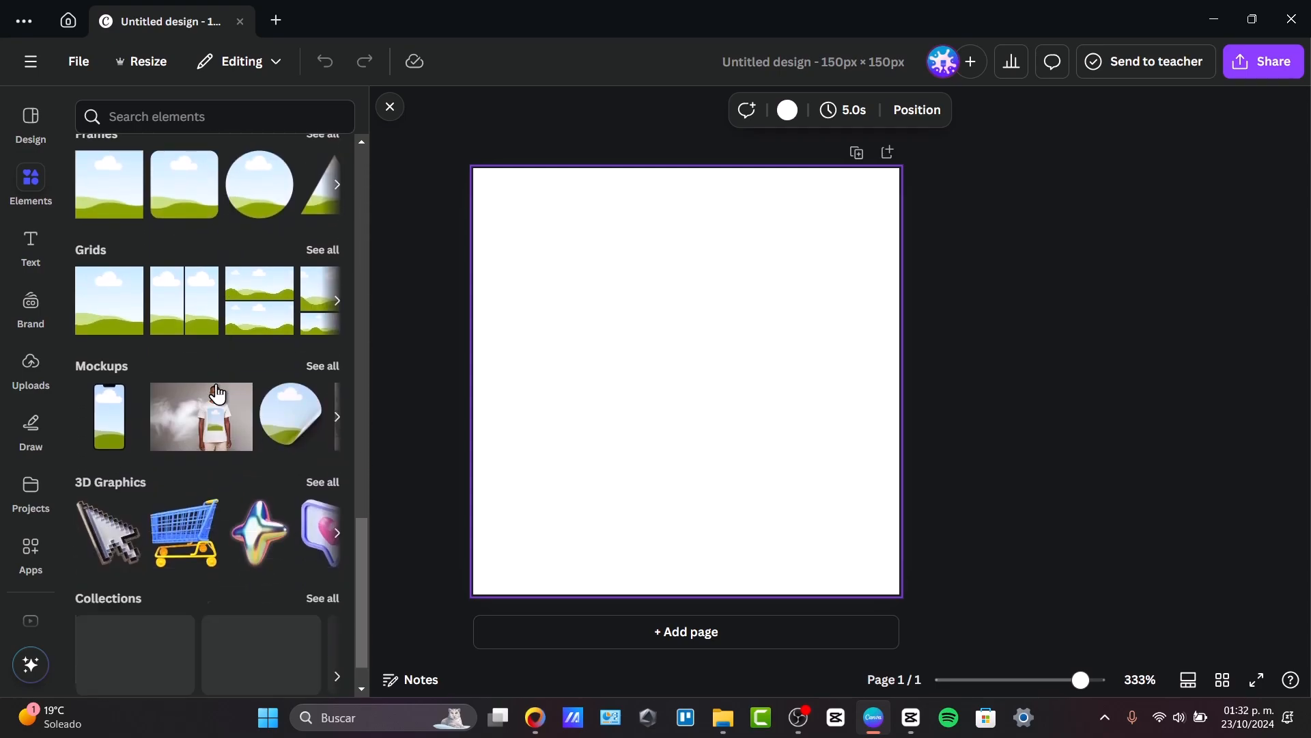
click(40, 247)
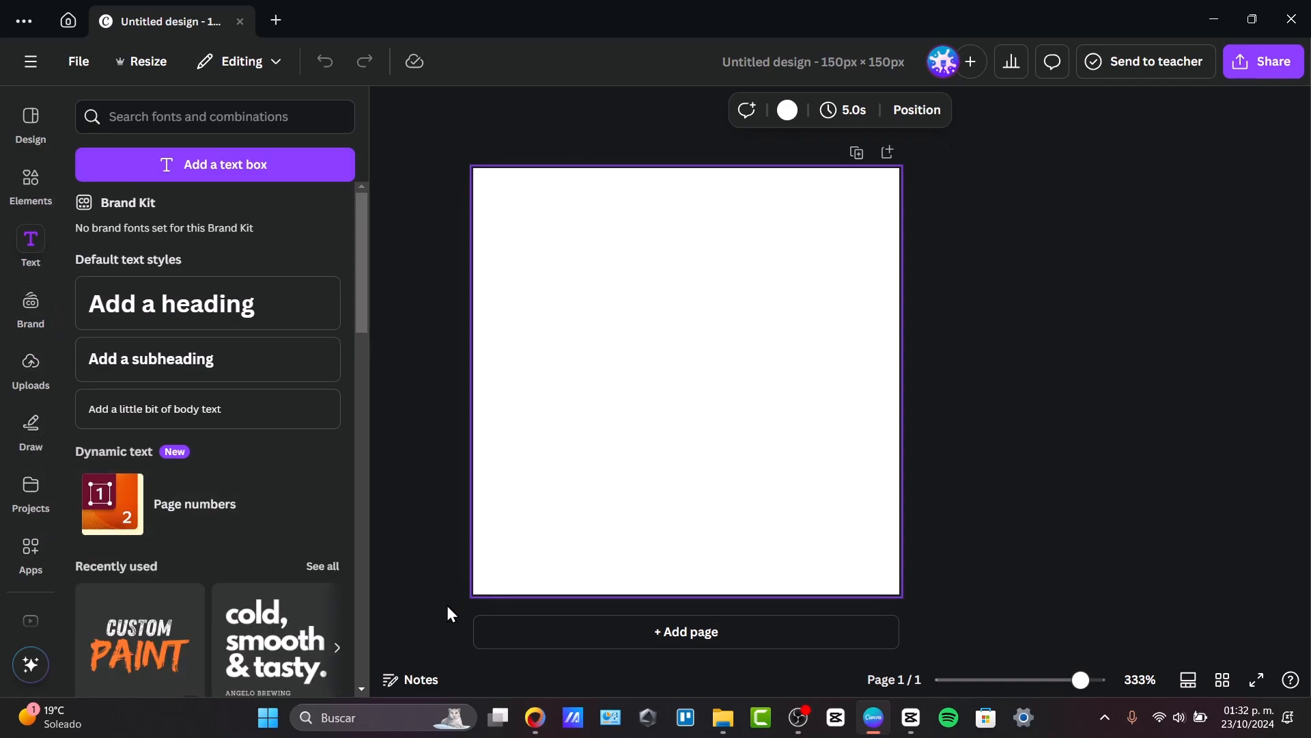
Switch to YouTube Studio and open the channel's public page to check its name and handle.
click(535, 717)
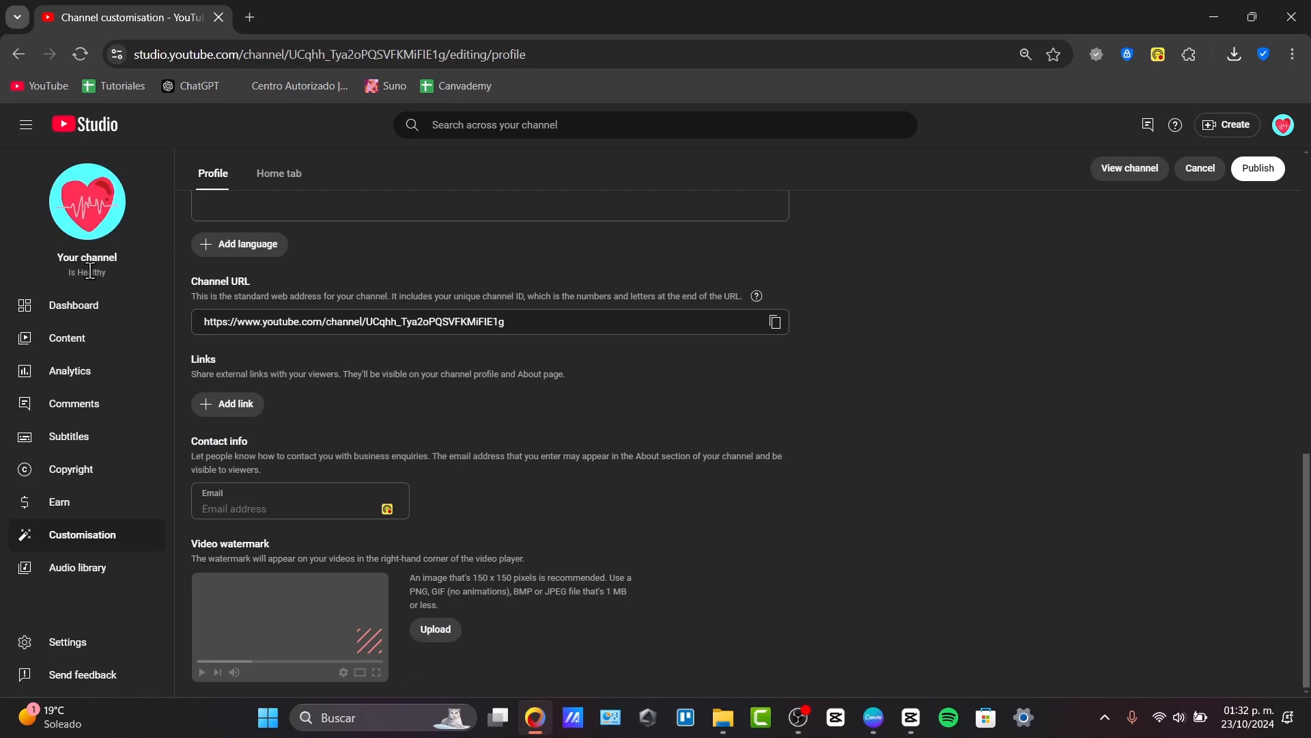
click(88, 201)
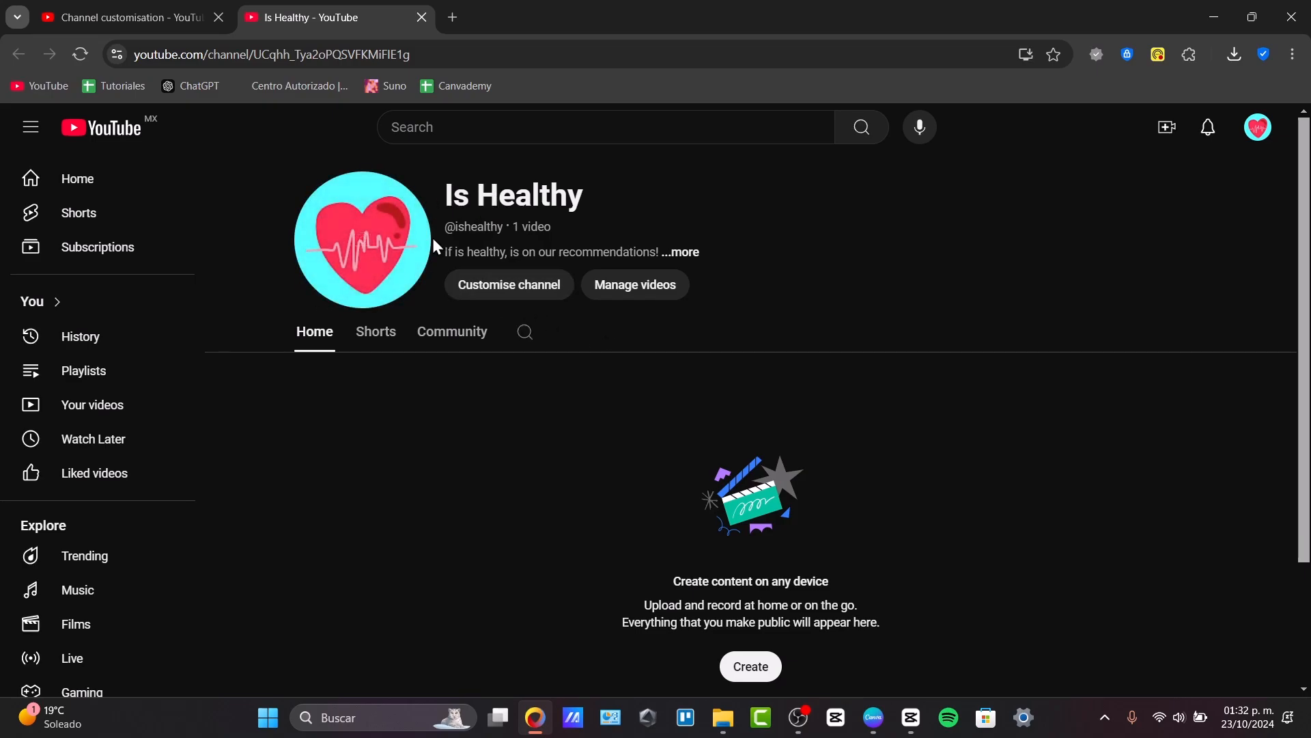
mouse_move(454, 199)
mouse_down()
mouse_move(456, 212)
mouse_move(501, 226)
mouse_up()
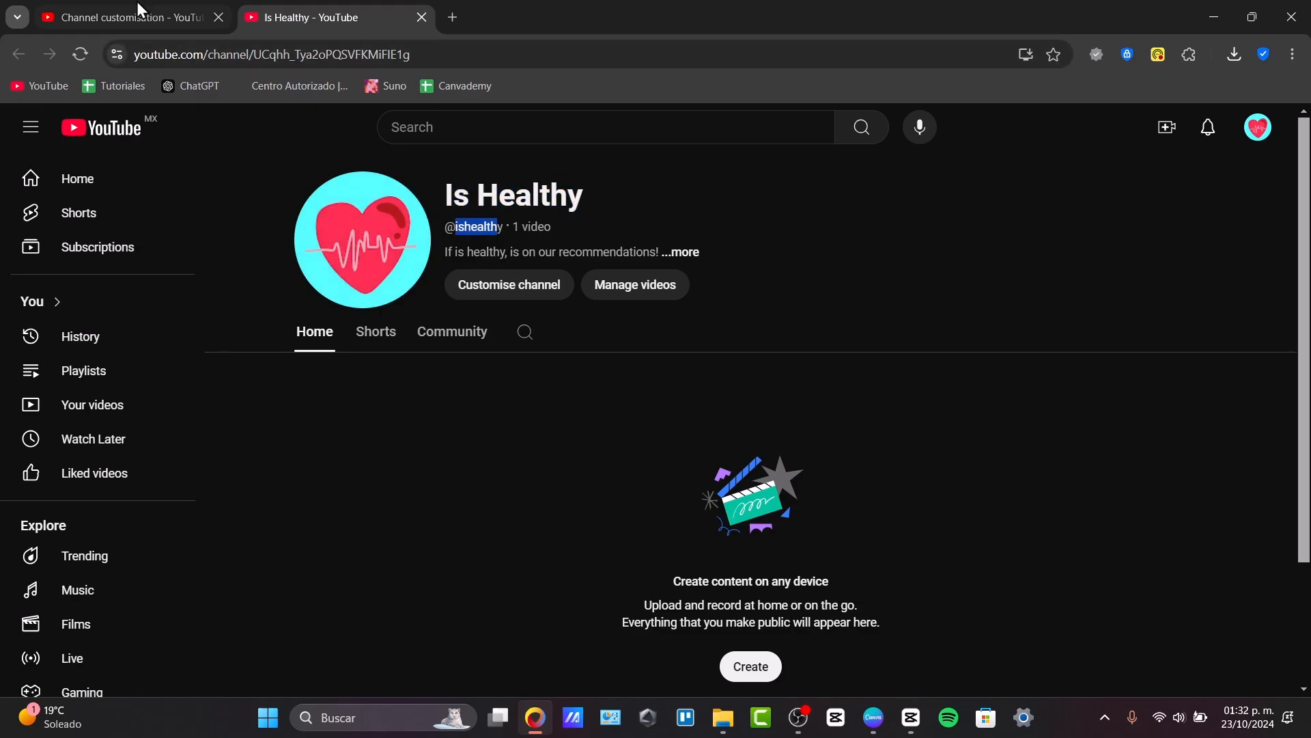
Return to Canva and add a heading, entering "ishealthy" and shortening it to "ih".
click(874, 717)
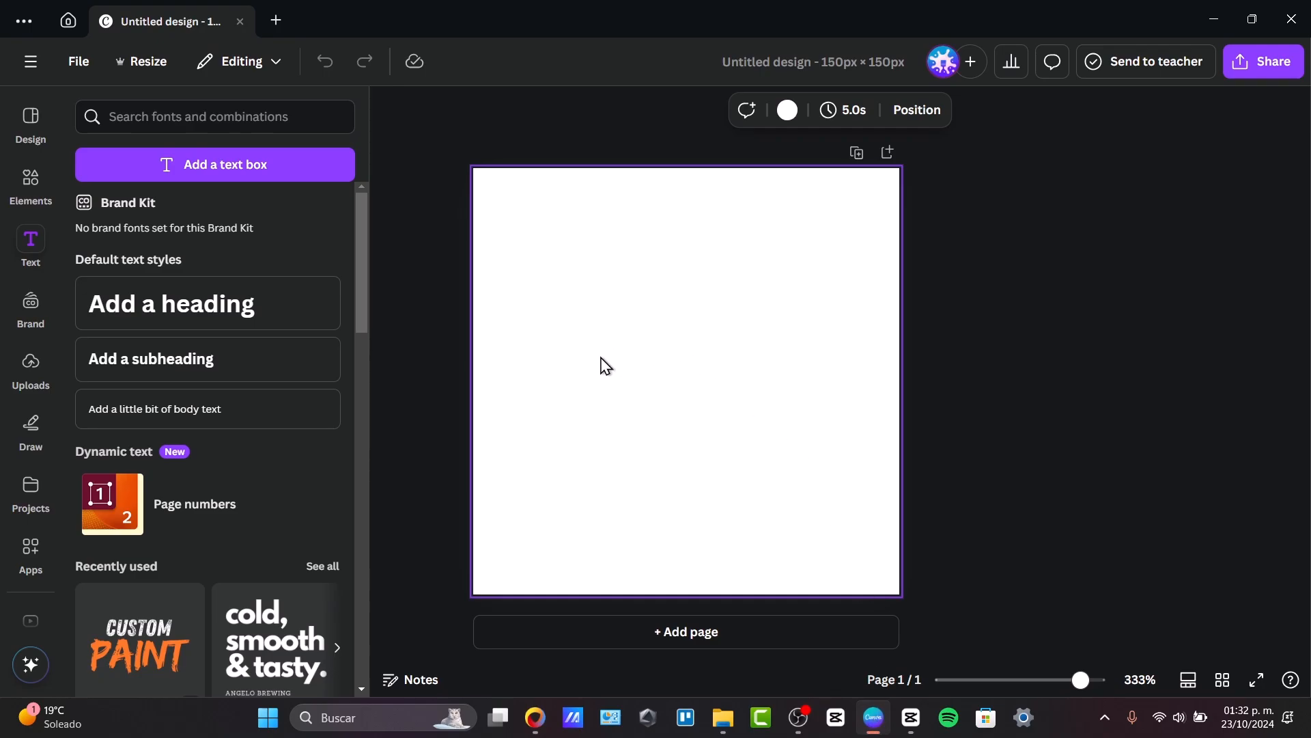
click(182, 303)
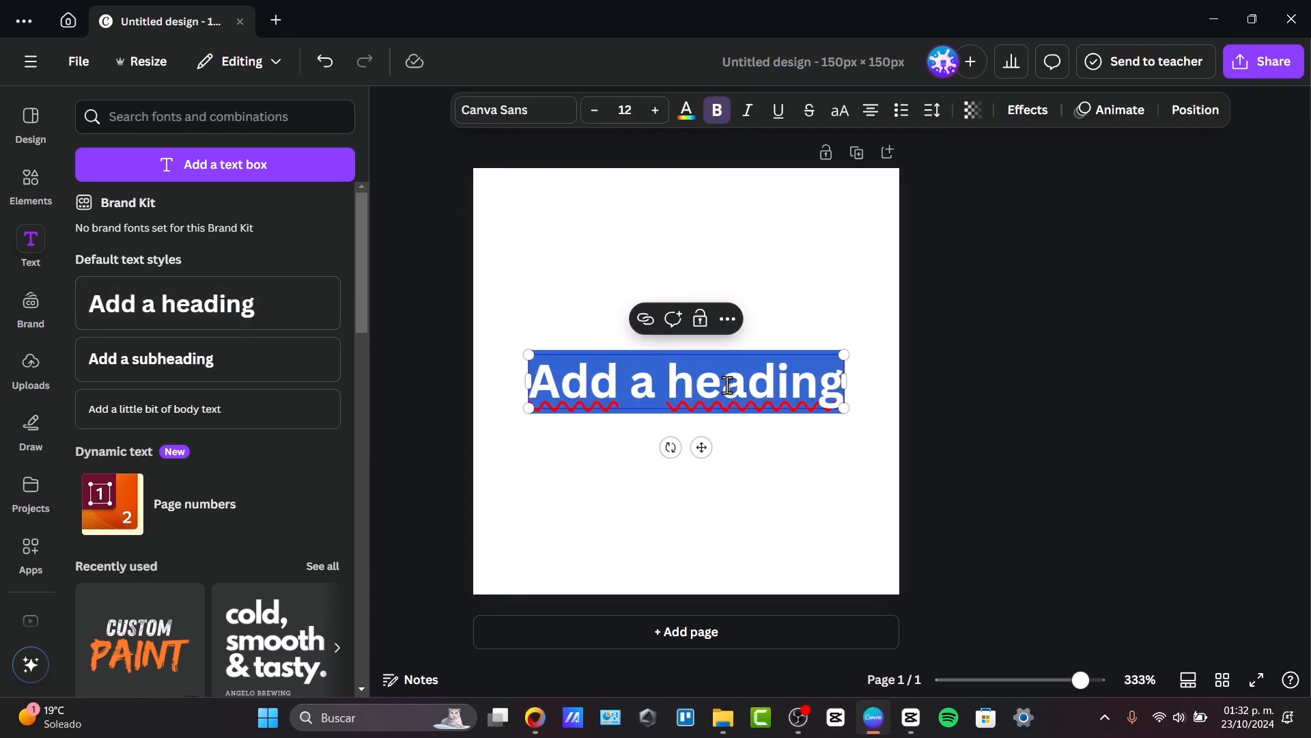
key(BackSpace)
text(ishealthy)
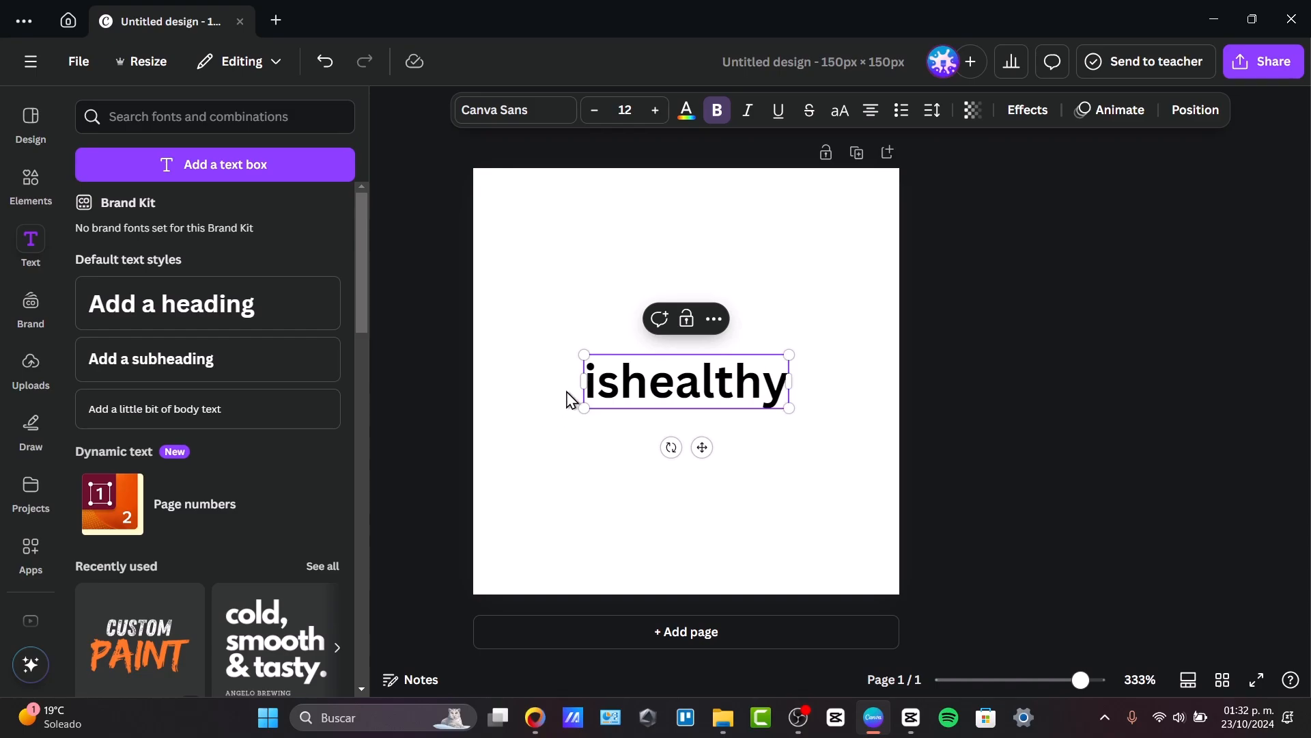
click(617, 391)
key(BackSpace)
drag(646, 391, 789, 391)
key(BackSpace)
Set the "ih" heading's font to League Spartan and enlarge it to about size 38.5.
key(ctrl+a)
click(527, 118)
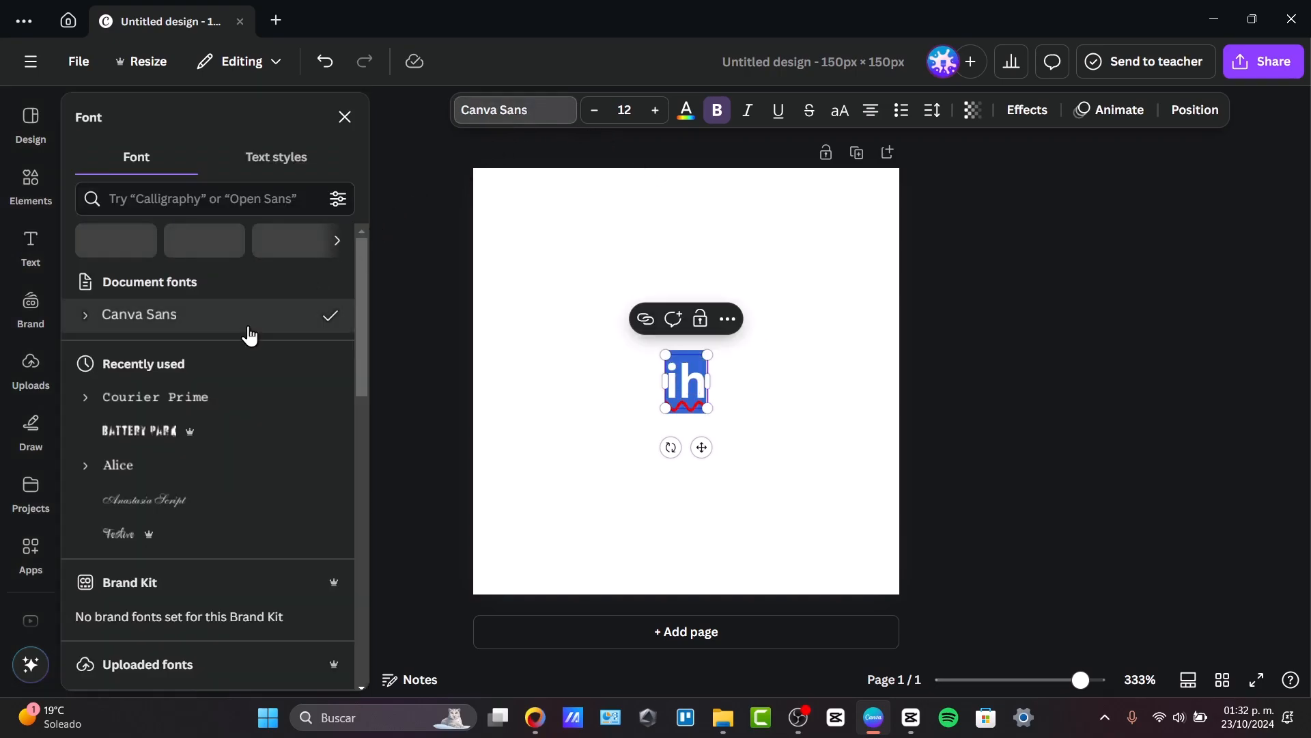
scroll(177, 470, down, 8)
scroll(179, 473, down, 4)
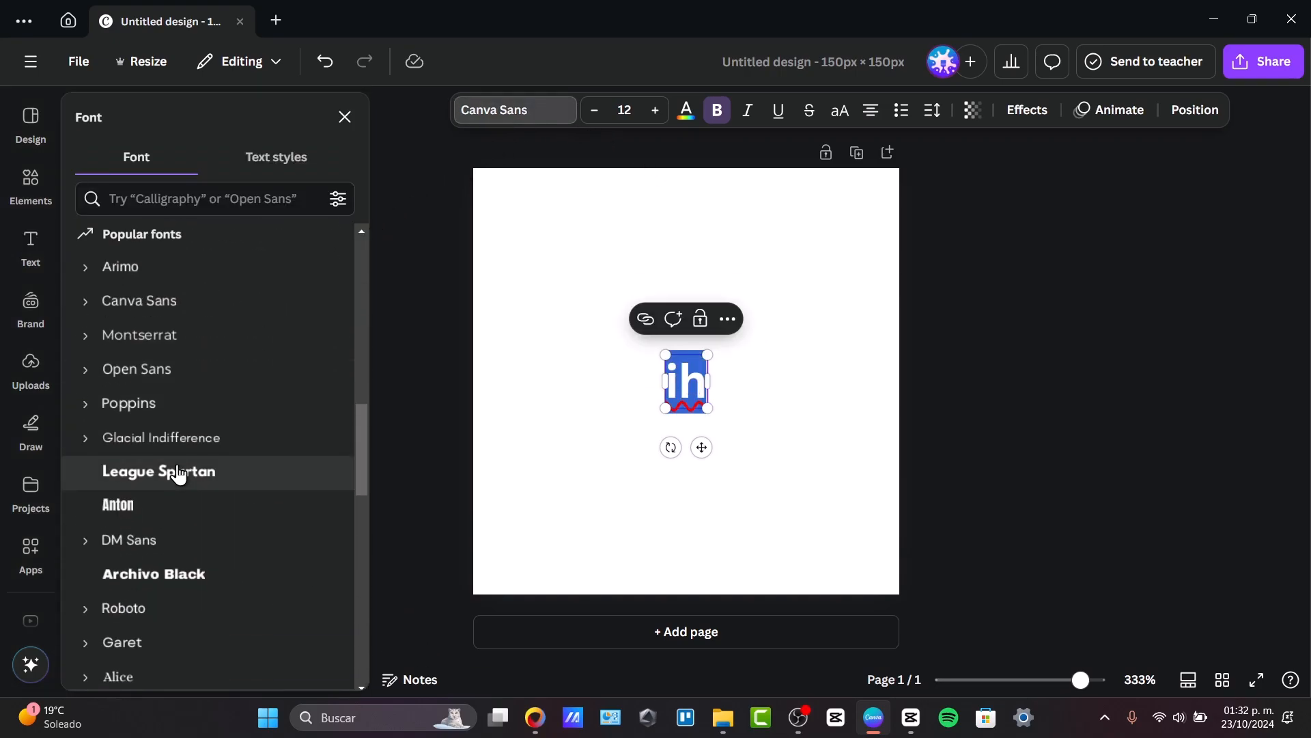
click(181, 471)
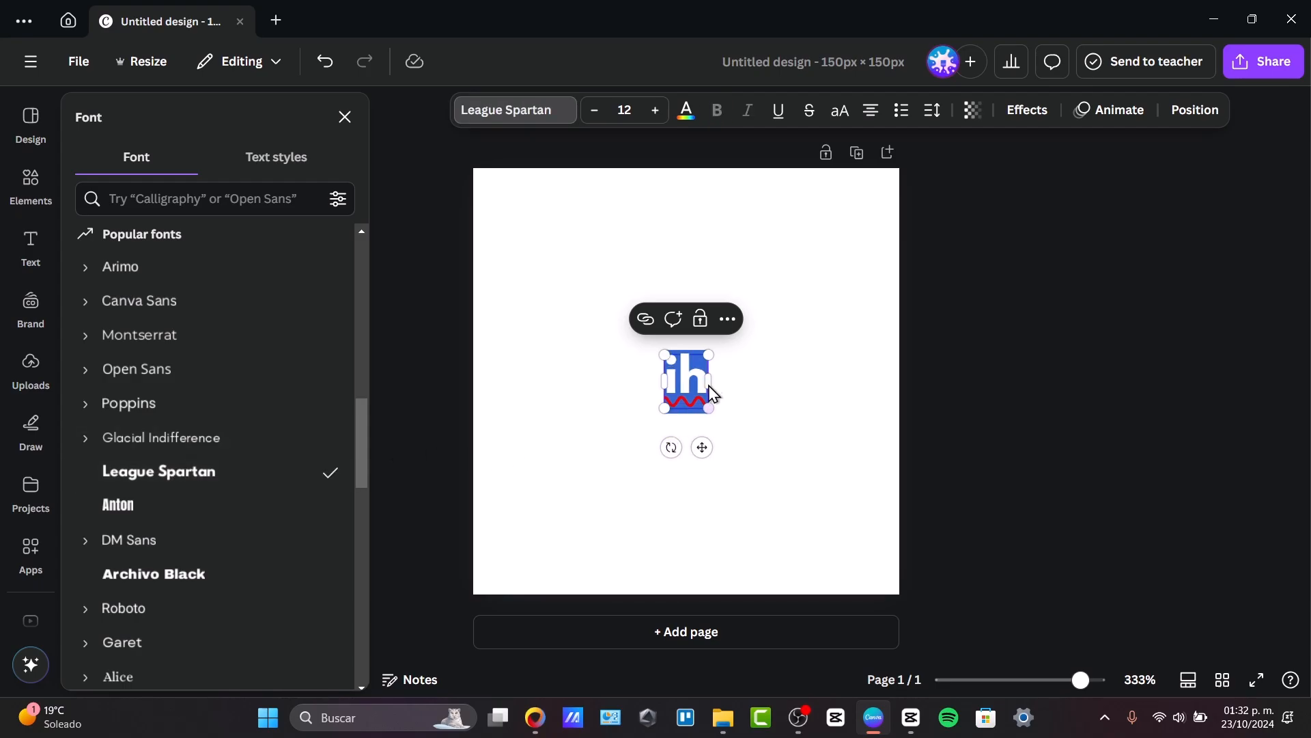
drag(713, 353, 1021, 336)
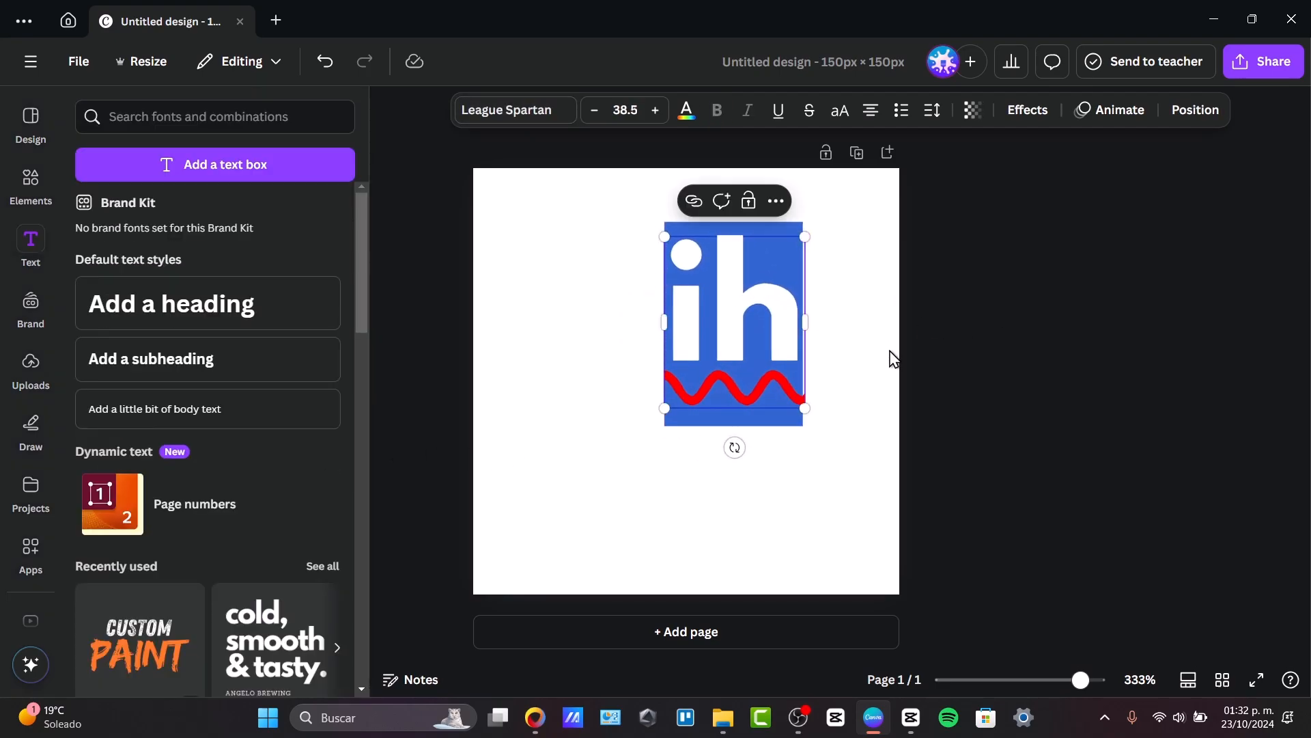
Insert a period before "ih" and move the text to the centre of the page.
click(678, 350)
text(.)
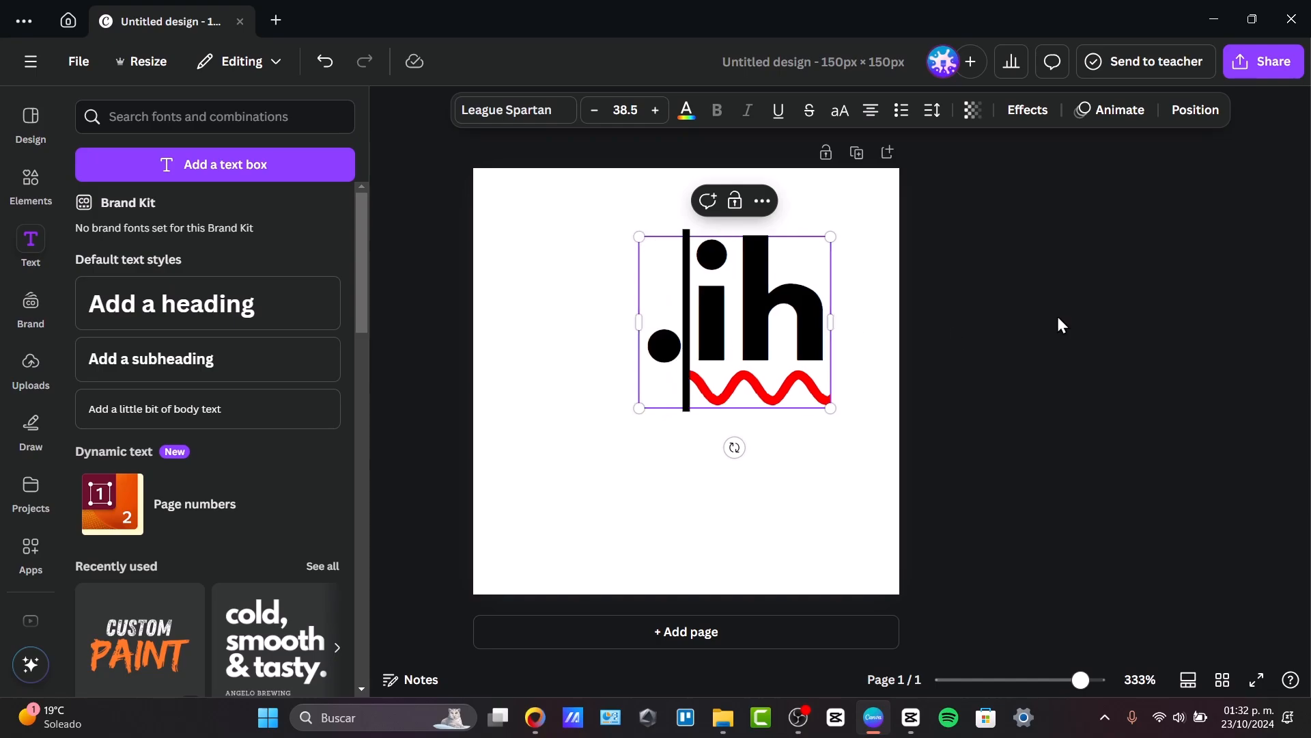
click(1068, 313)
drag(812, 317, 758, 403)
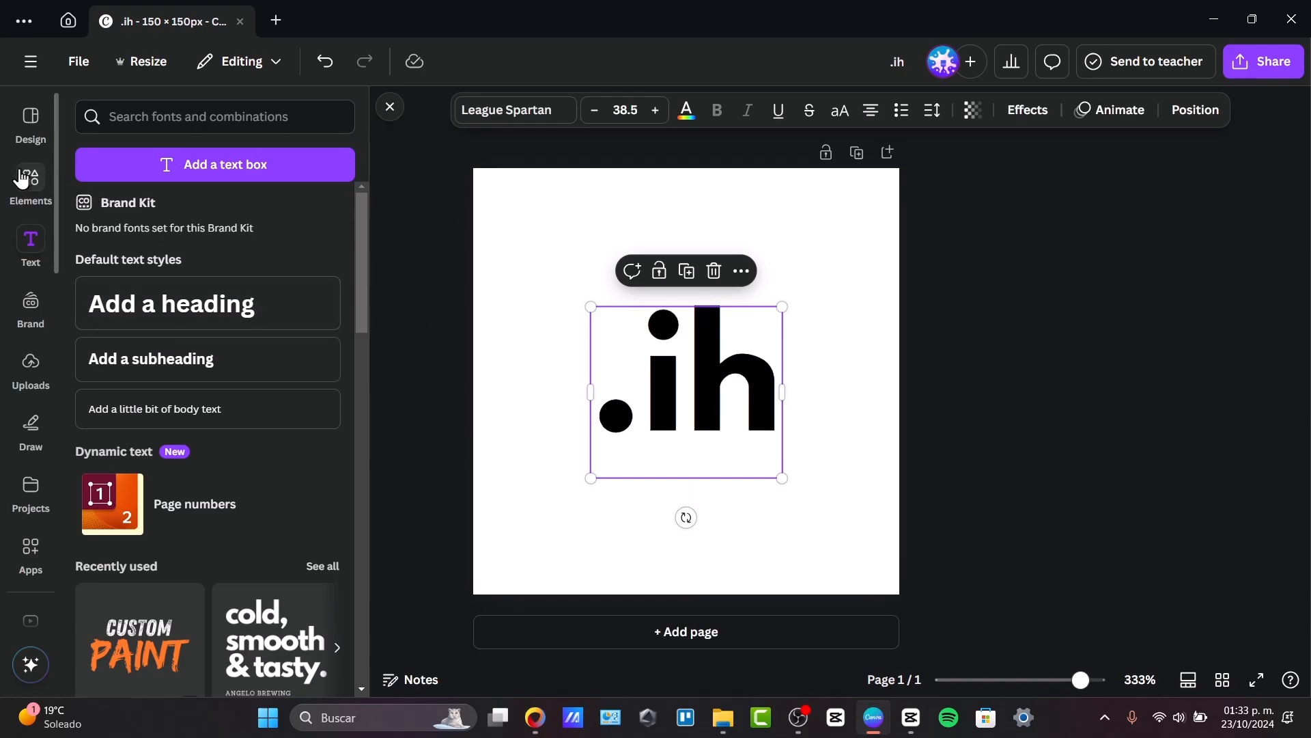
Search the elements for "heart" and place the heart shape over the upper part of the ".ih" text.
click(53, 172)
click(158, 116)
text(hear)
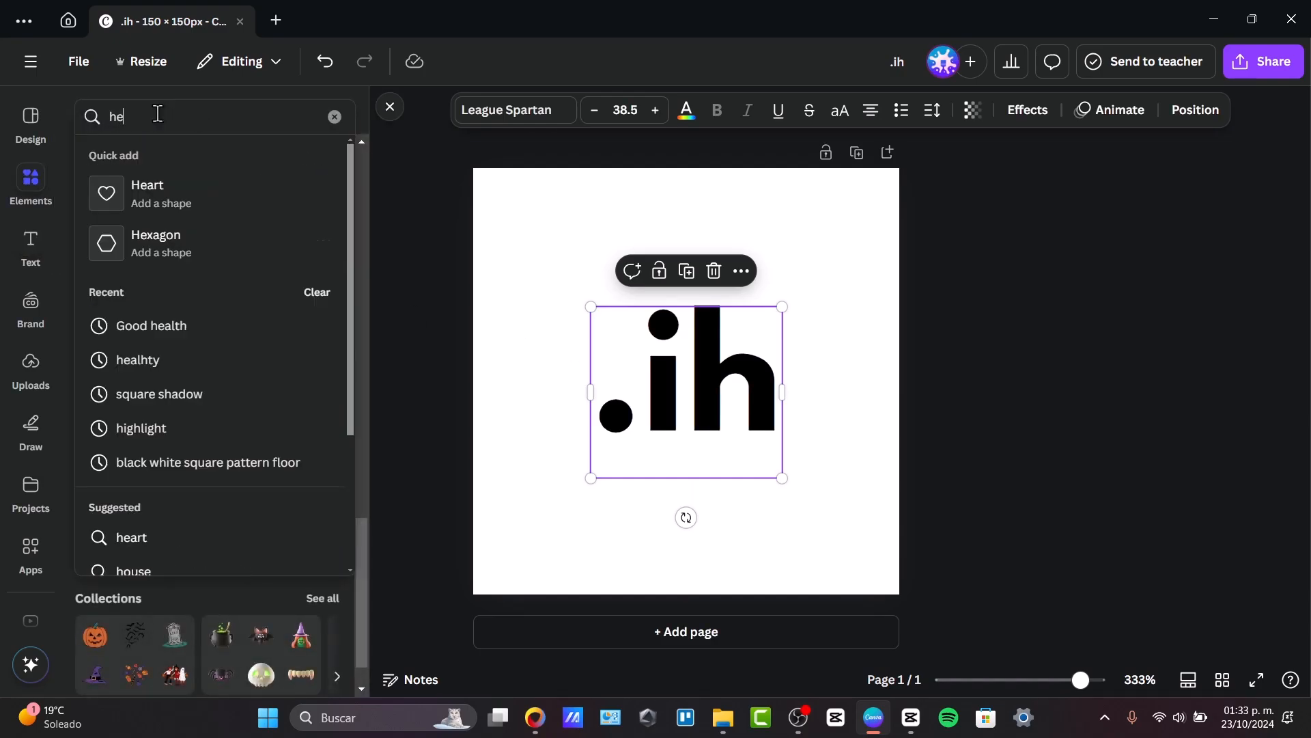
key(Return)
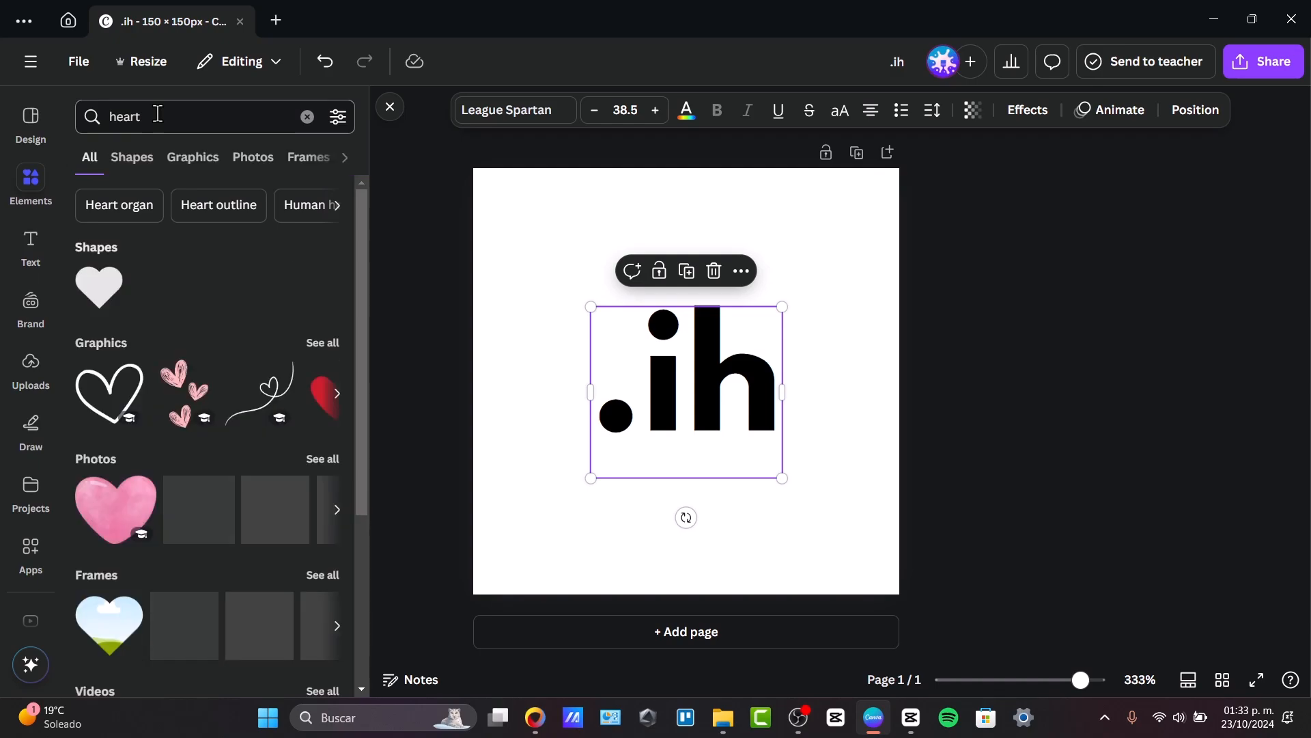
click(106, 309)
drag(736, 441, 701, 323)
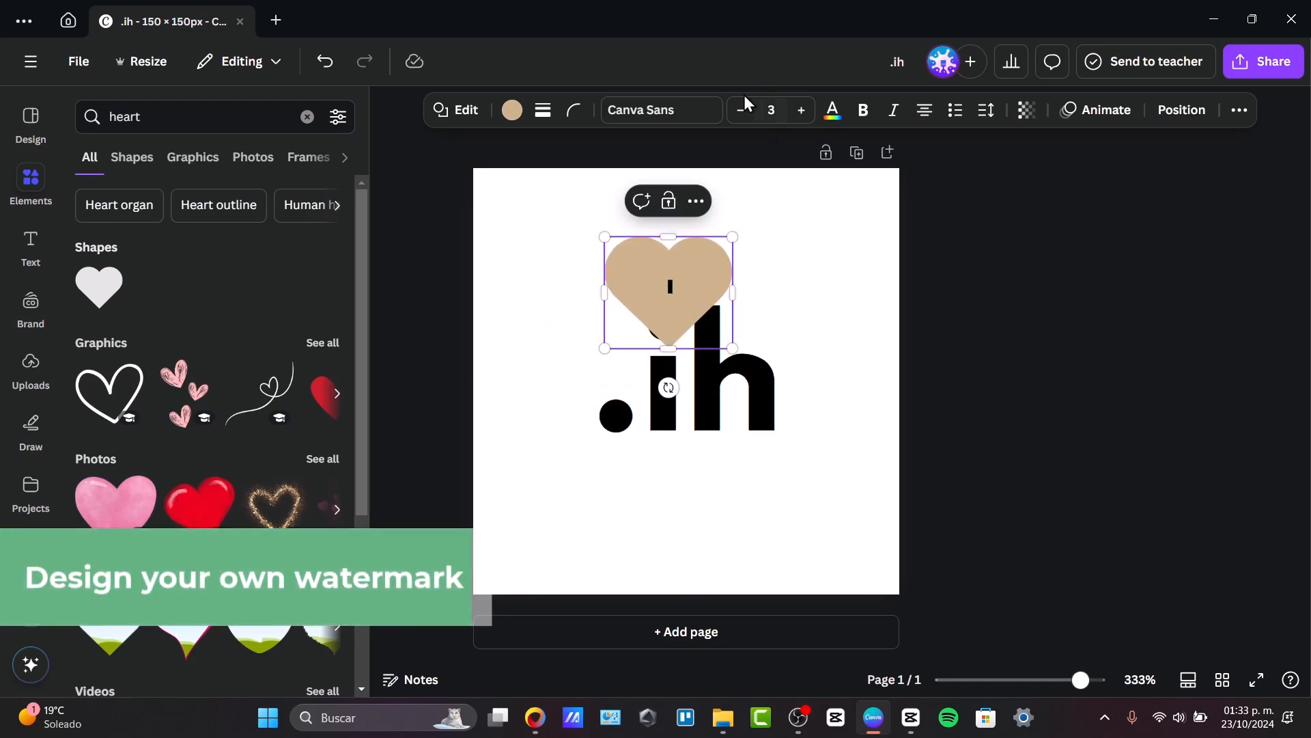
Colour the heart black and shrink it to cover the dot of the "i".
click(513, 110)
click(184, 247)
click(718, 261)
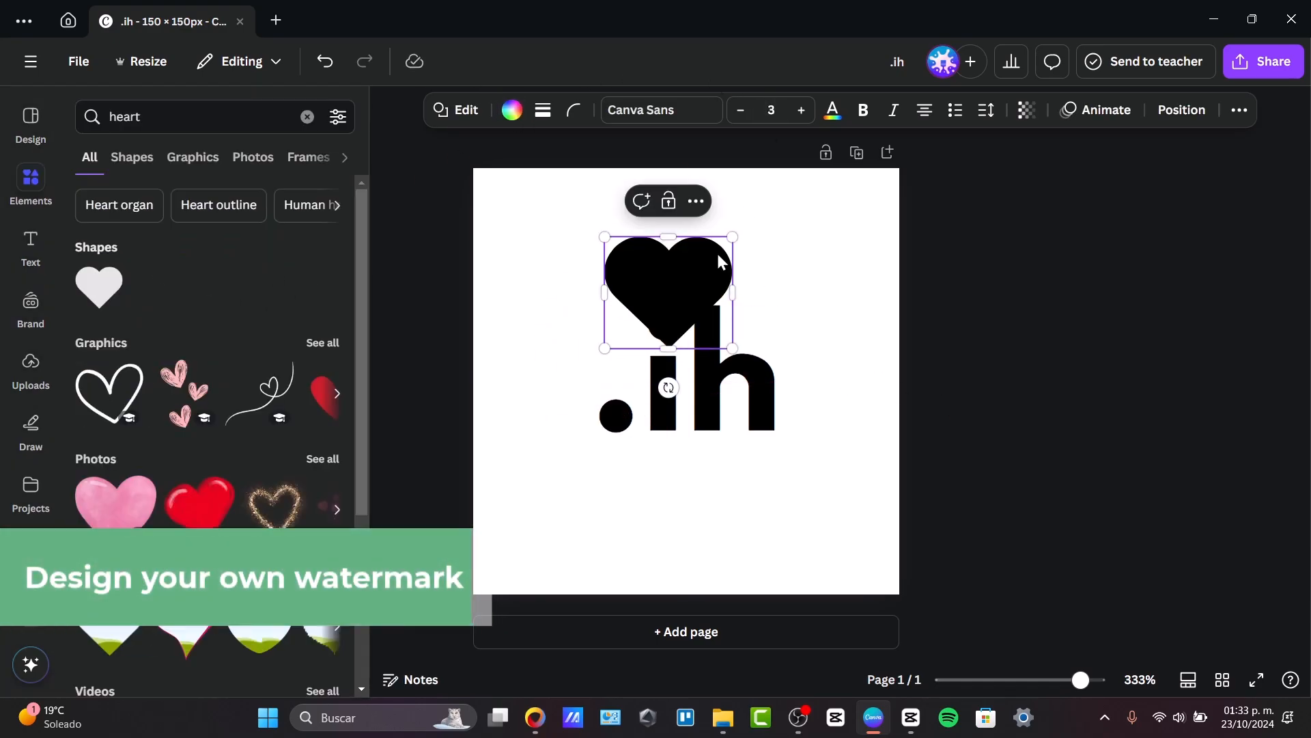
drag(732, 237, 669, 327)
click(1021, 413)
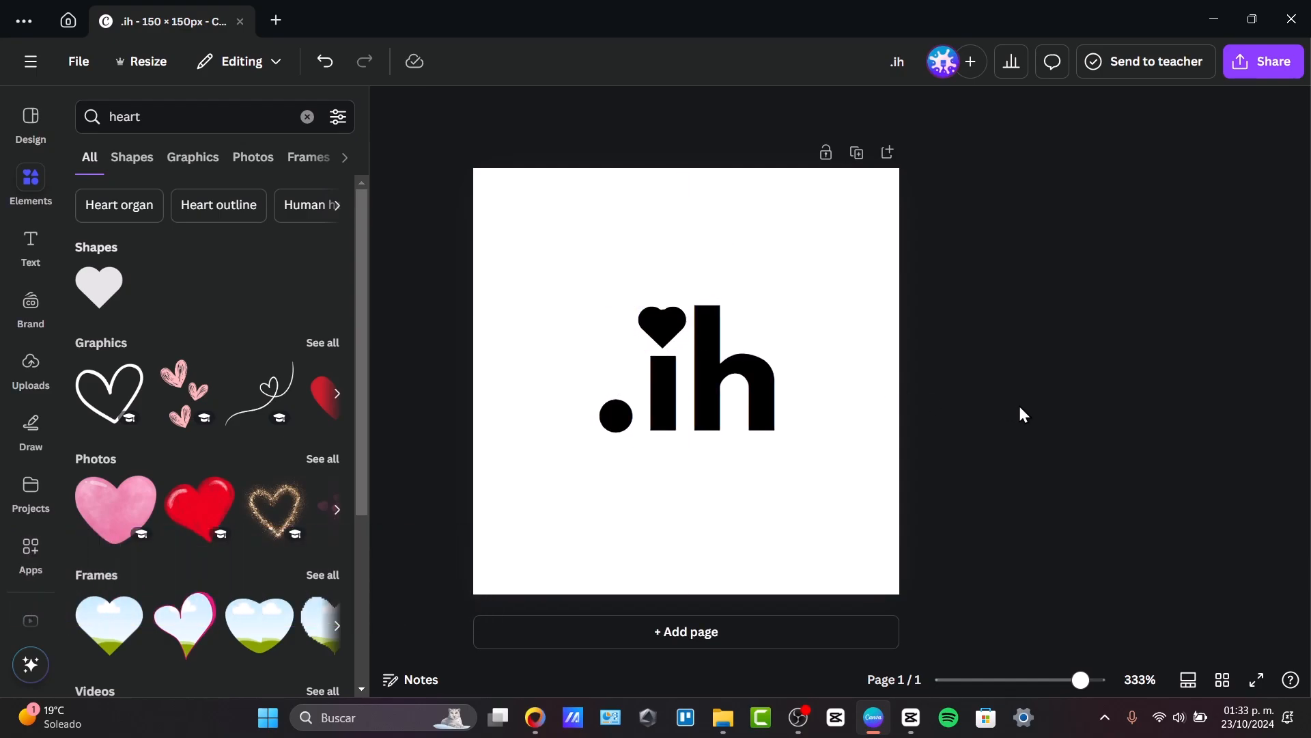
Enlarge the text and heart together to fill the page width, bringing the text to about size 85.7.
scroll(967, 374, down, 3)
scroll(967, 375, up, 3)
drag(1042, 451, 550, 245)
drag(717, 349, 603, 478)
drag(664, 422, 948, 280)
click(992, 408)
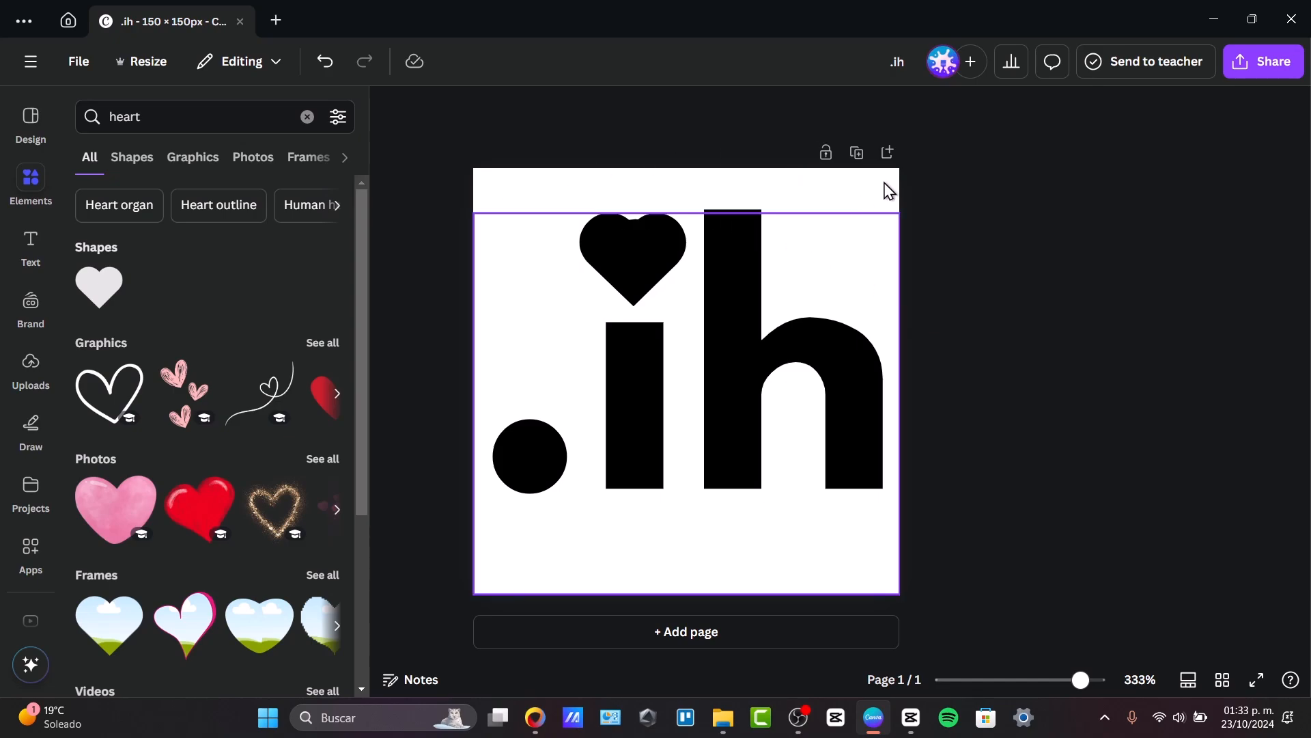
Change the ".ih" text colour from the black document colour to a custom pinkish red.
click(762, 183)
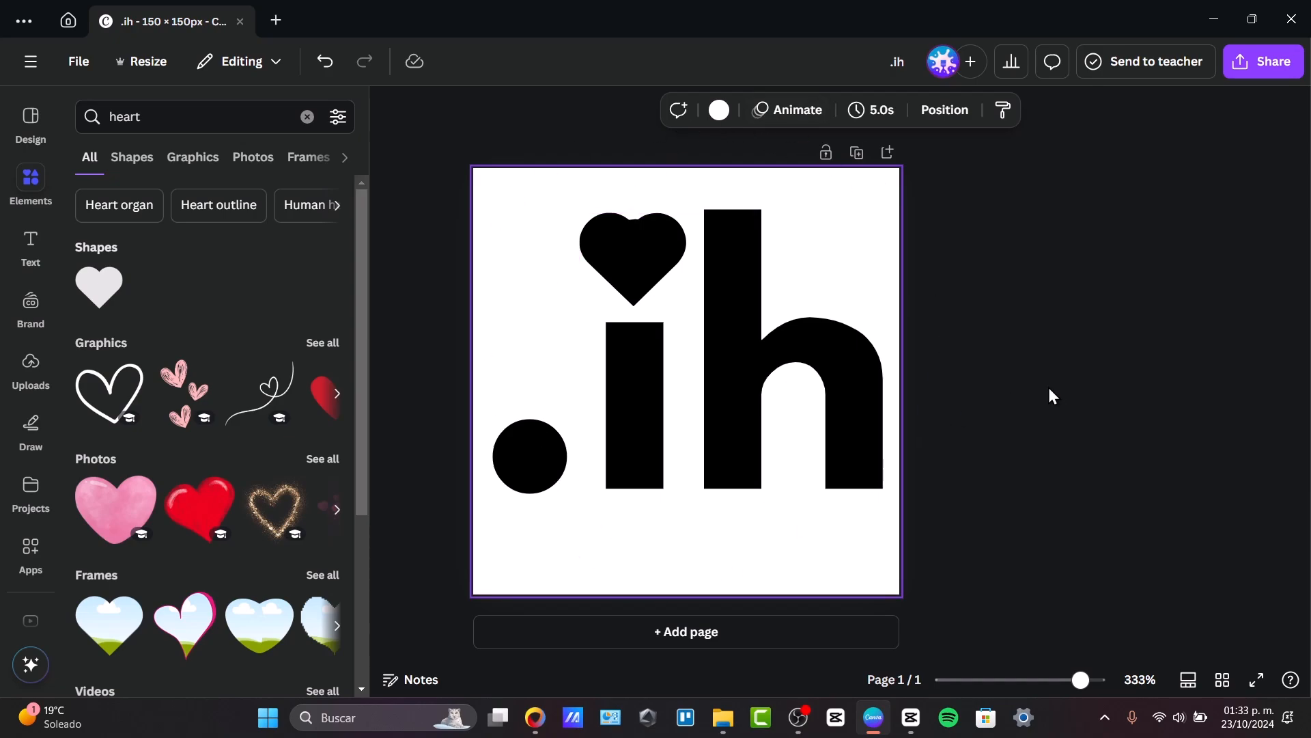
click(760, 352)
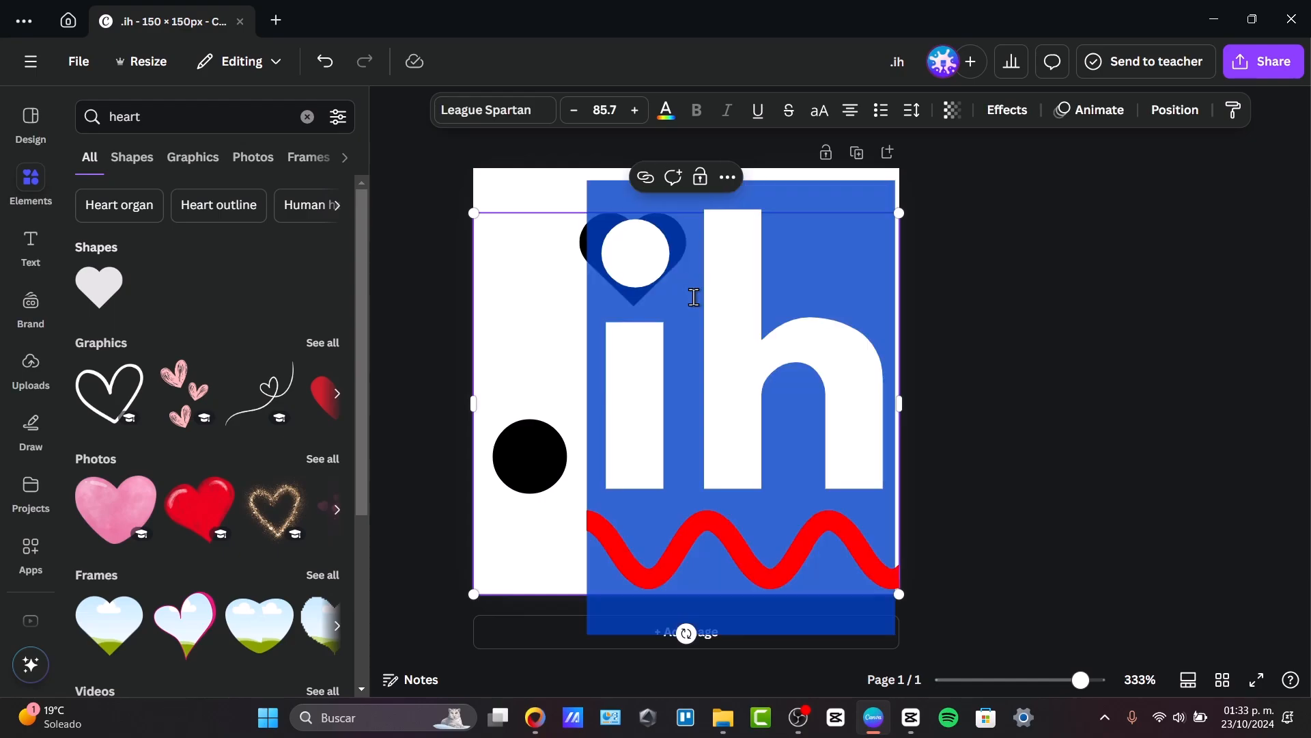
click(925, 372)
click(797, 283)
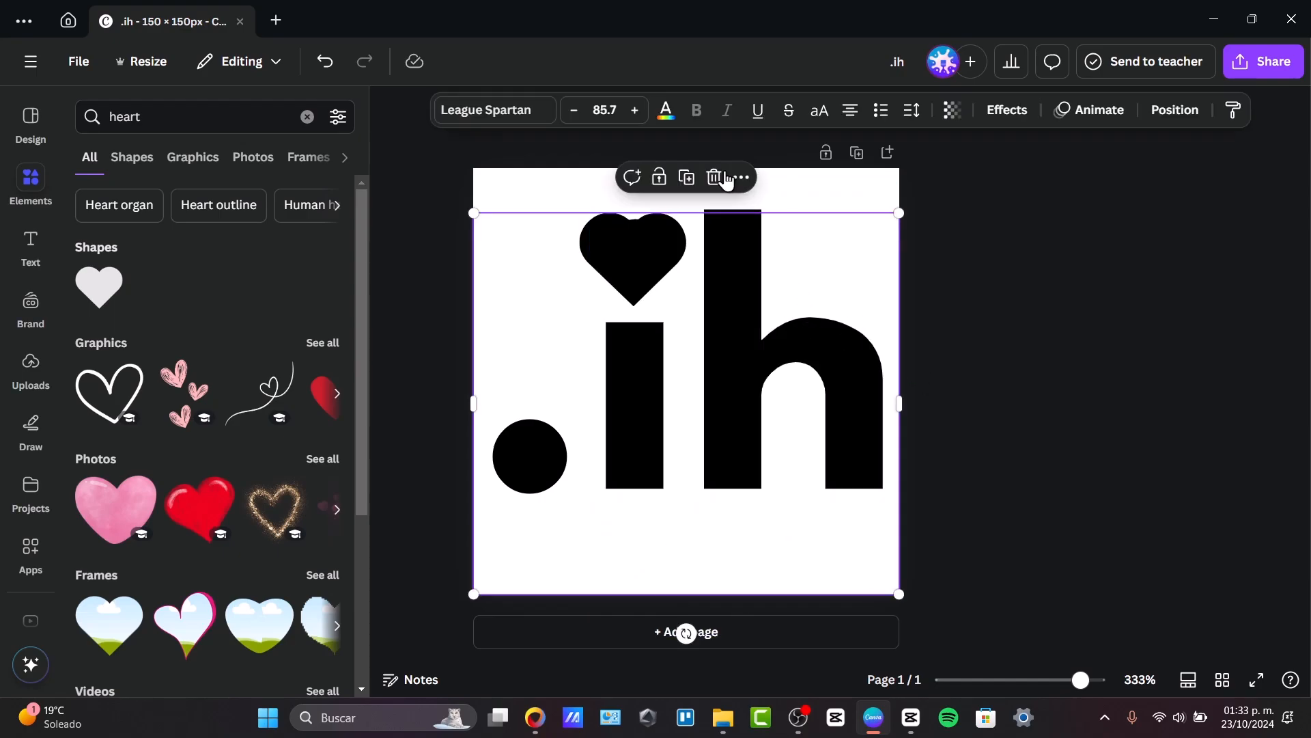
click(667, 111)
click(140, 257)
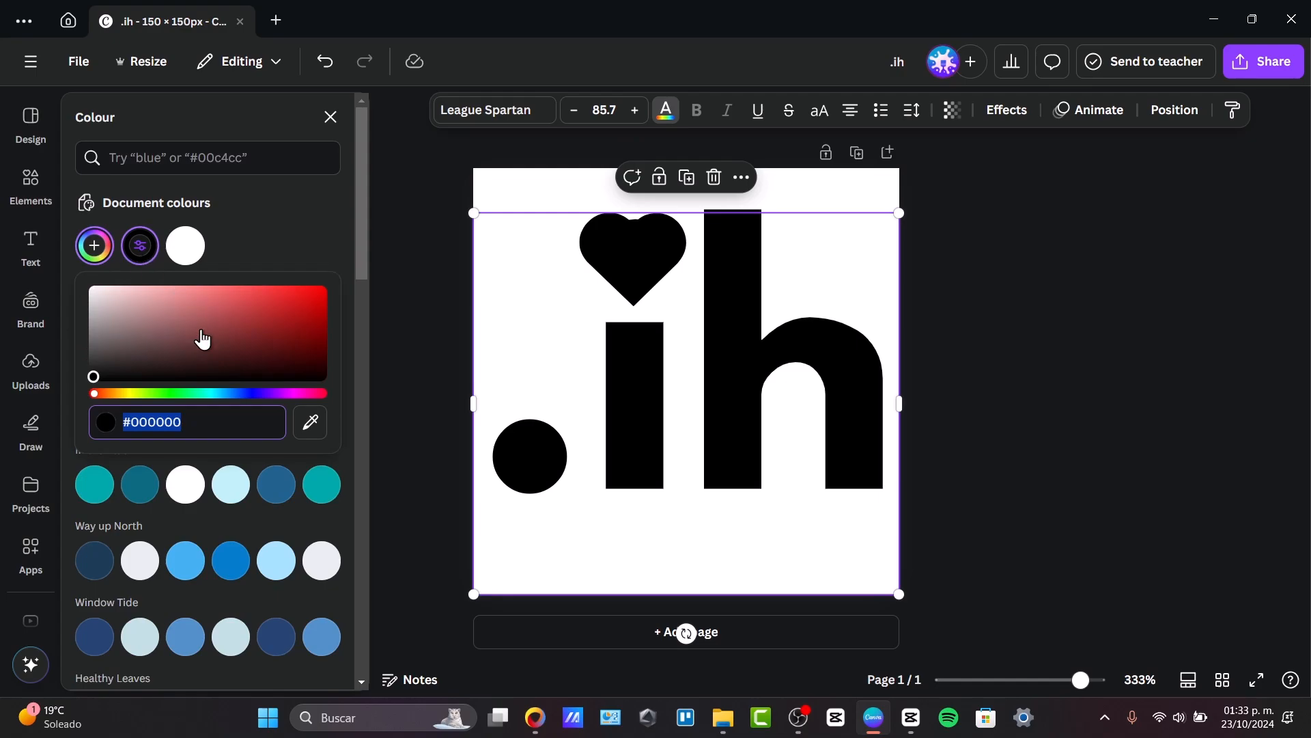
click(312, 395)
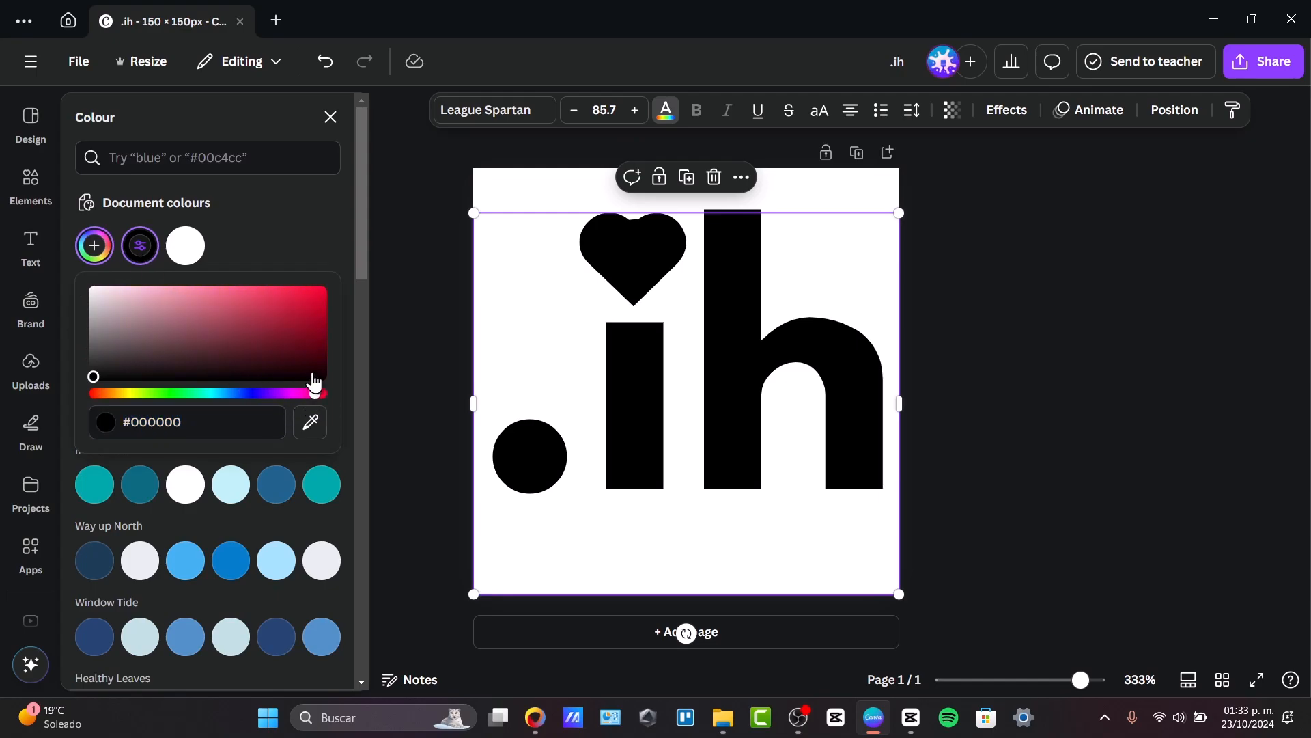
drag(320, 292, 369, 270)
drag(307, 226, 277, 224)
Apply the text's pinkish-red document colour to the heart above the "i".
click(641, 246)
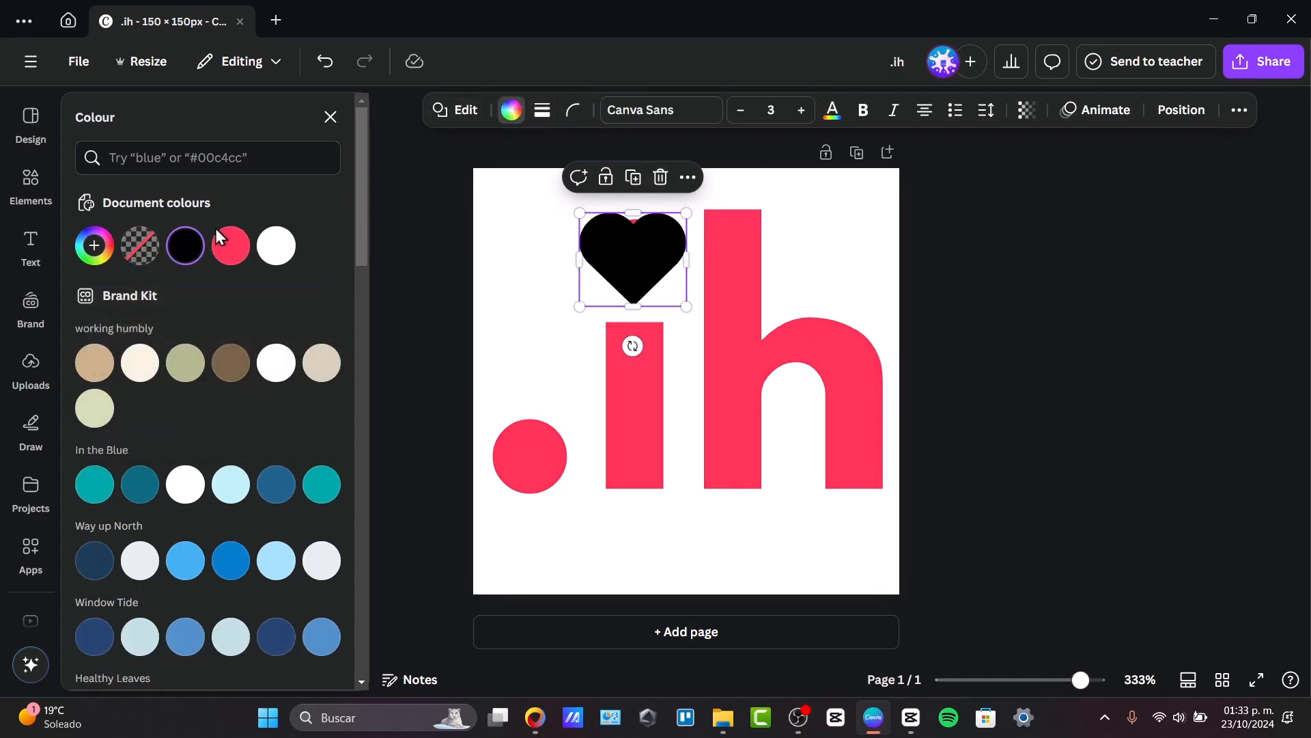
click(229, 247)
click(1147, 312)
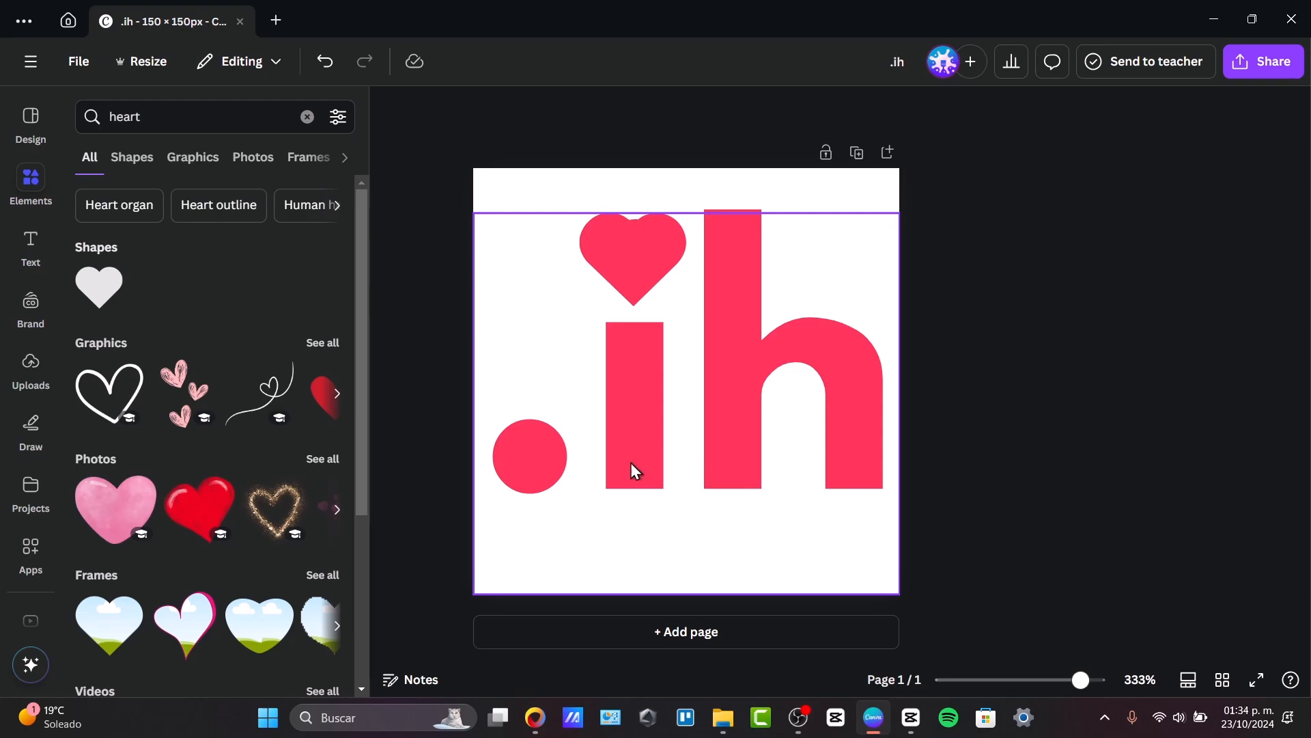
Search the elements for "line" and place a plain straight line under the text, stretched from the period to the end of the "h".
click(174, 130)
double_click(174, 130)
text(line)
key(Return)
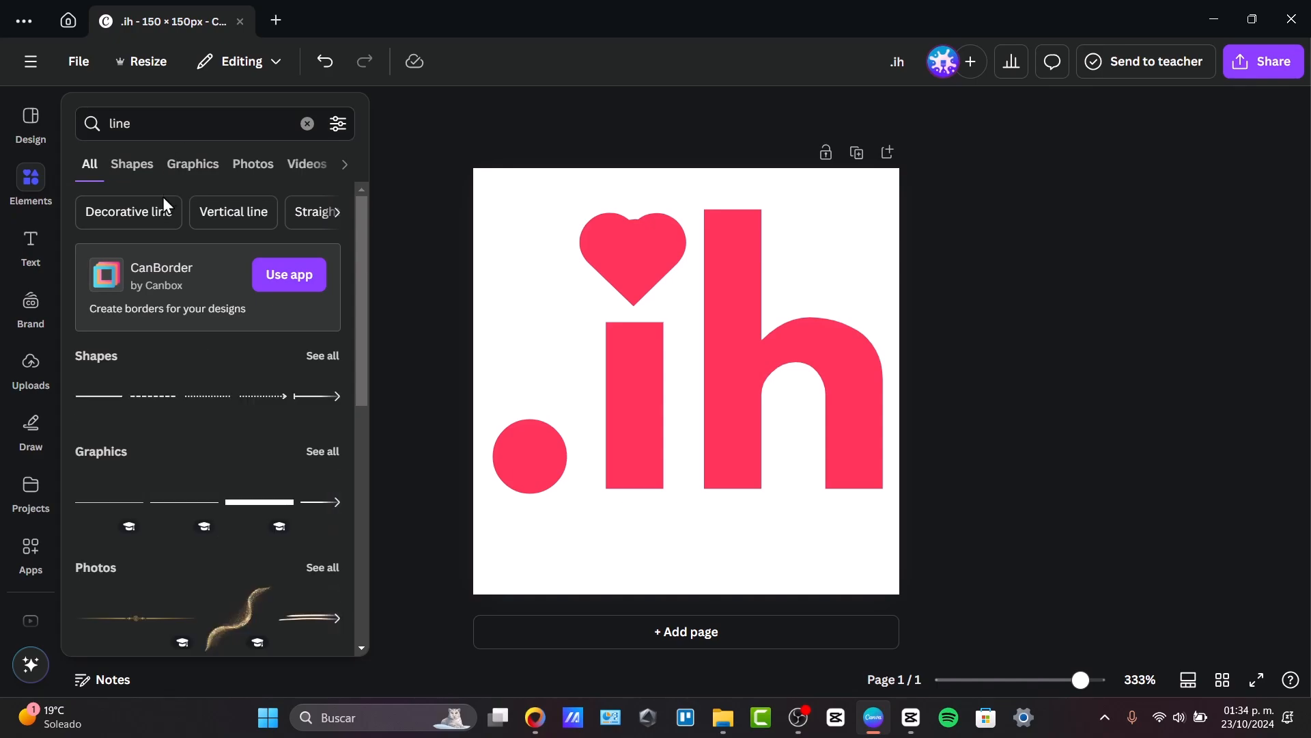
click(125, 396)
drag(703, 427, 570, 565)
drag(632, 515, 888, 515)
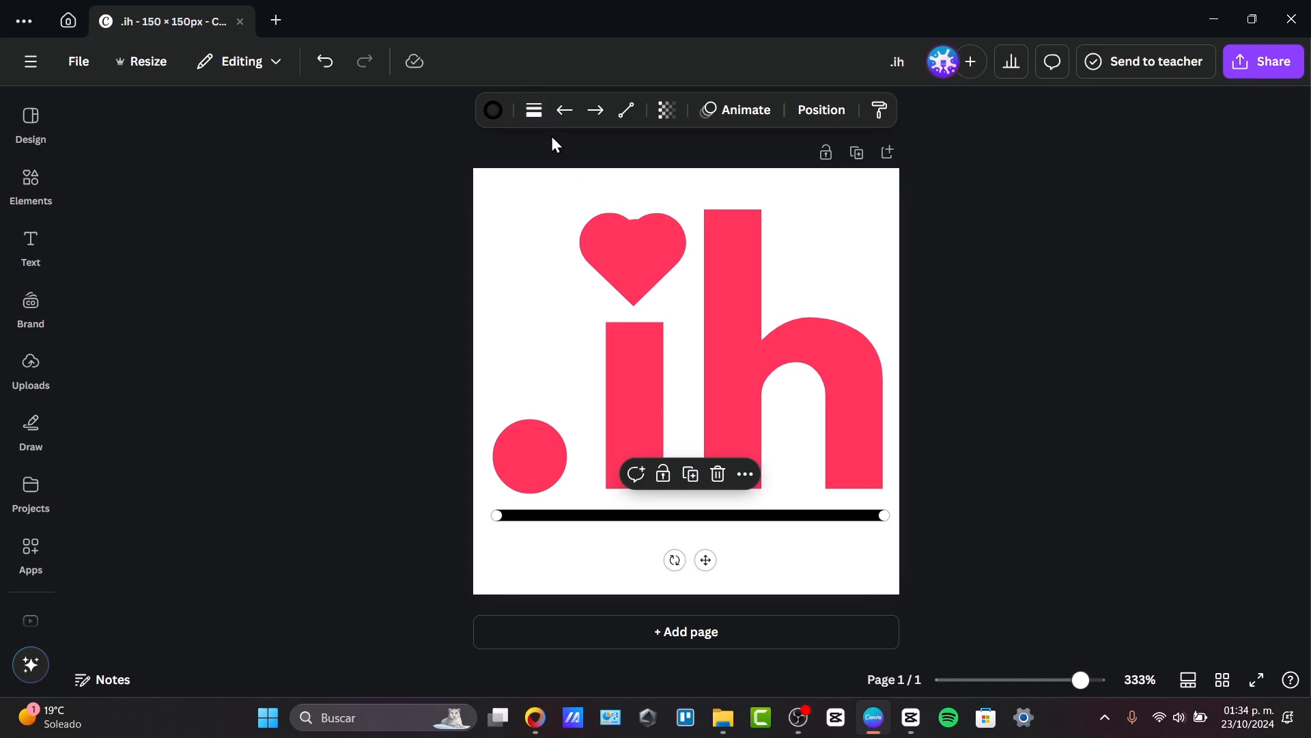
Thicken the line under the text into a bold bar and align its start with the period.
click(534, 110)
drag(430, 261, 466, 266)
drag(466, 265, 440, 265)
drag(497, 534, 492, 534)
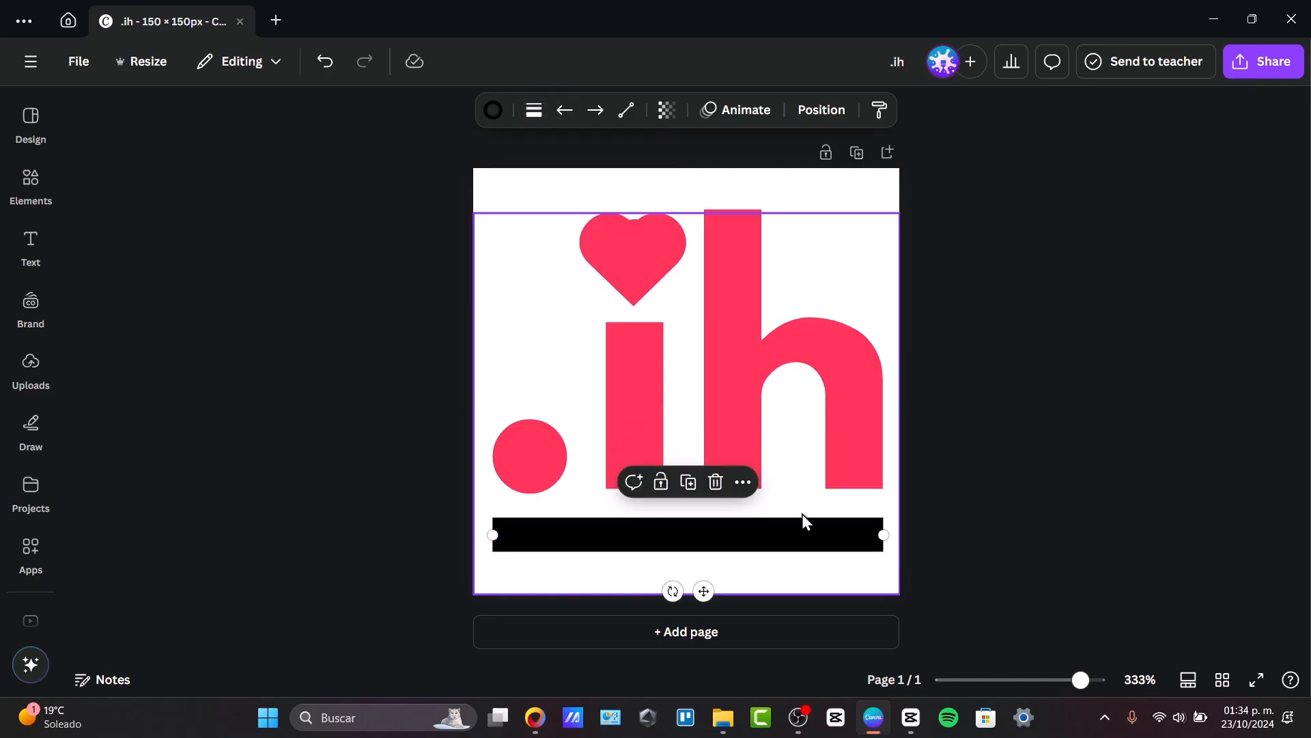
click(1050, 505)
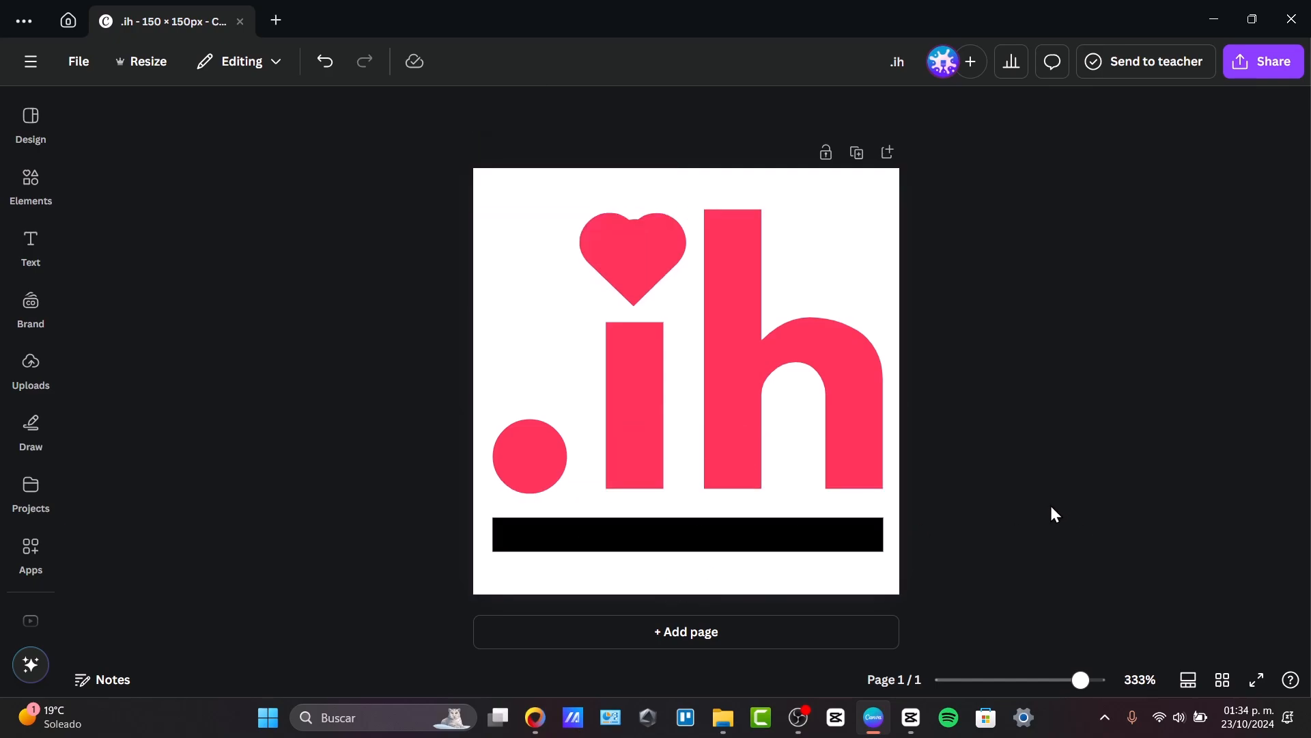
Recolour the black underline bar with the same pinkish red as the text.
click(845, 553)
click(495, 110)
click(185, 243)
click(1012, 400)
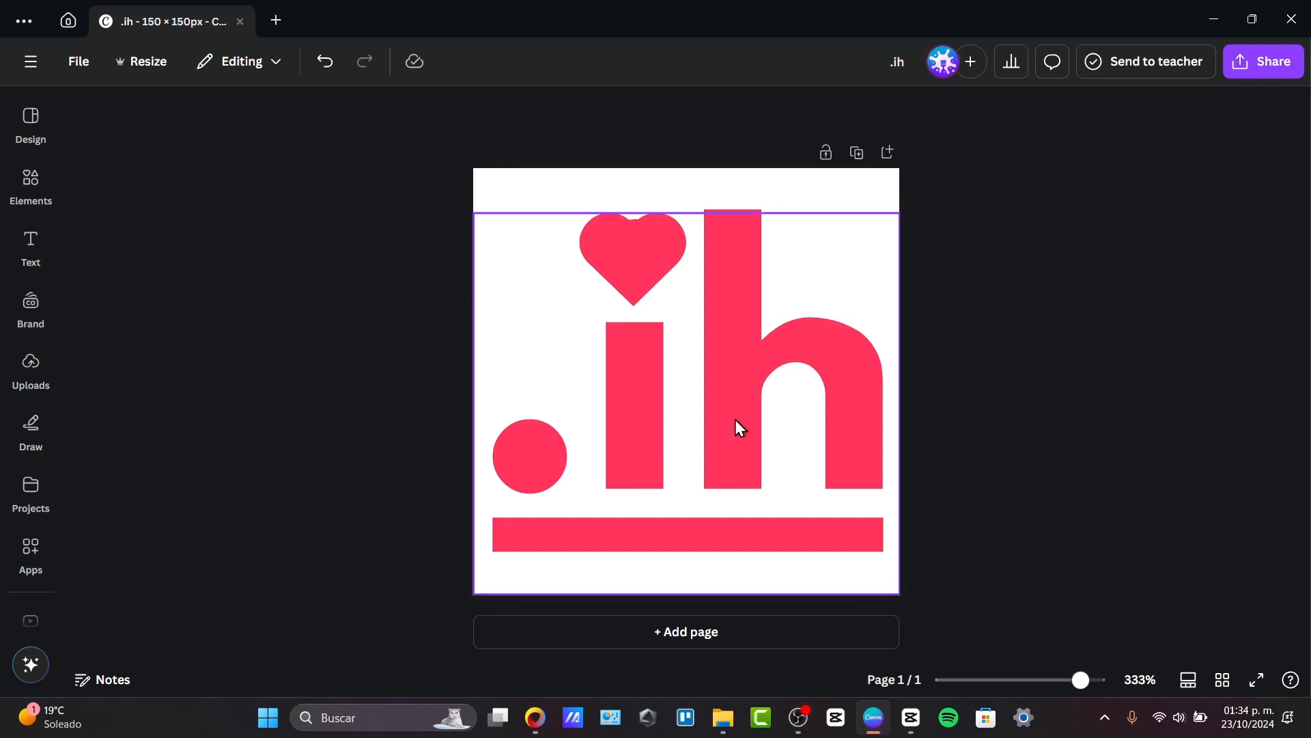
Download the design as a PNG at 150 × 150 px with a transparent background, saving it as "ih" in Descargas.
click(1262, 62)
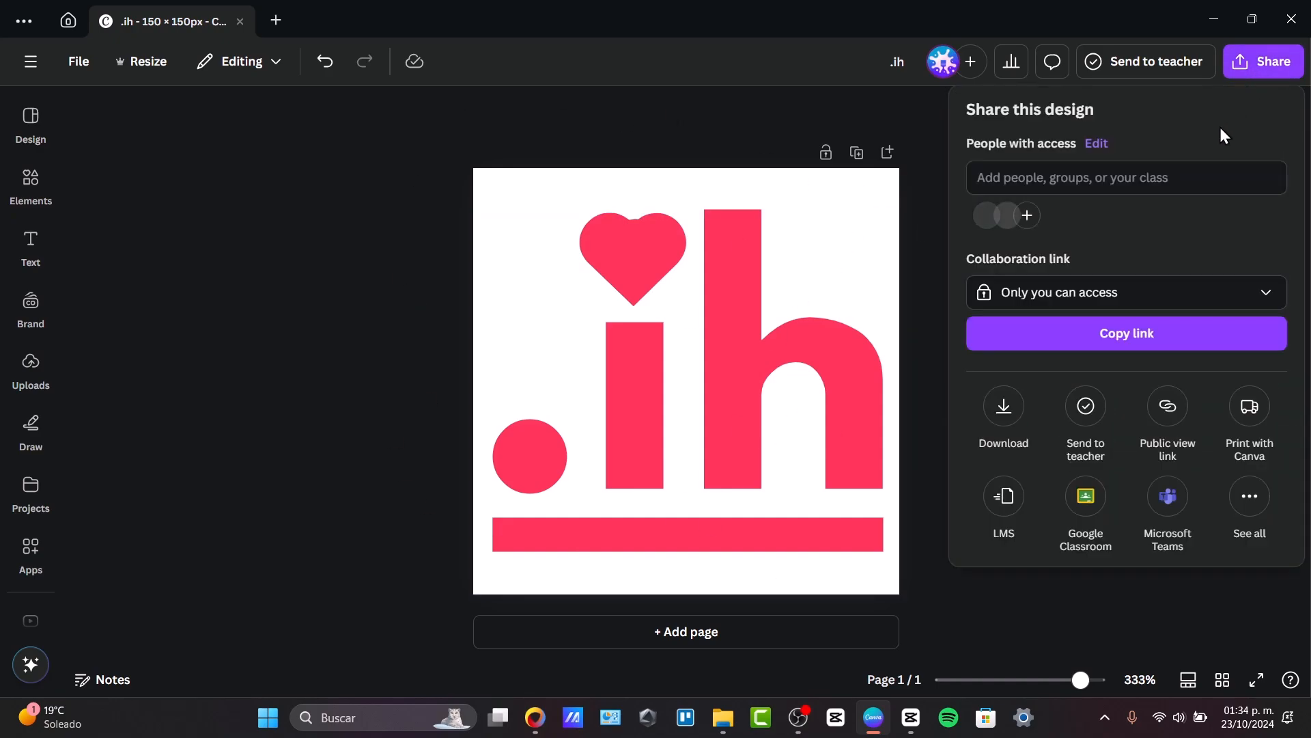
click(1011, 418)
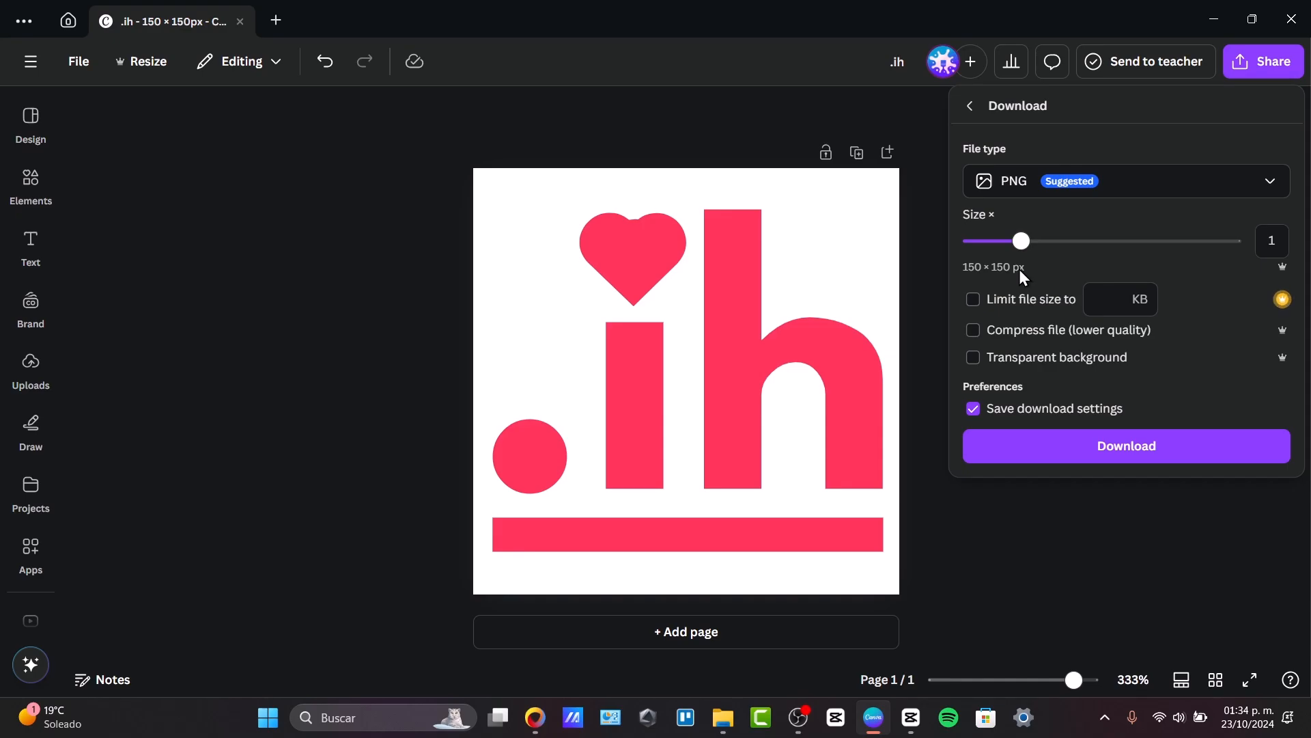
click(988, 360)
click(1035, 184)
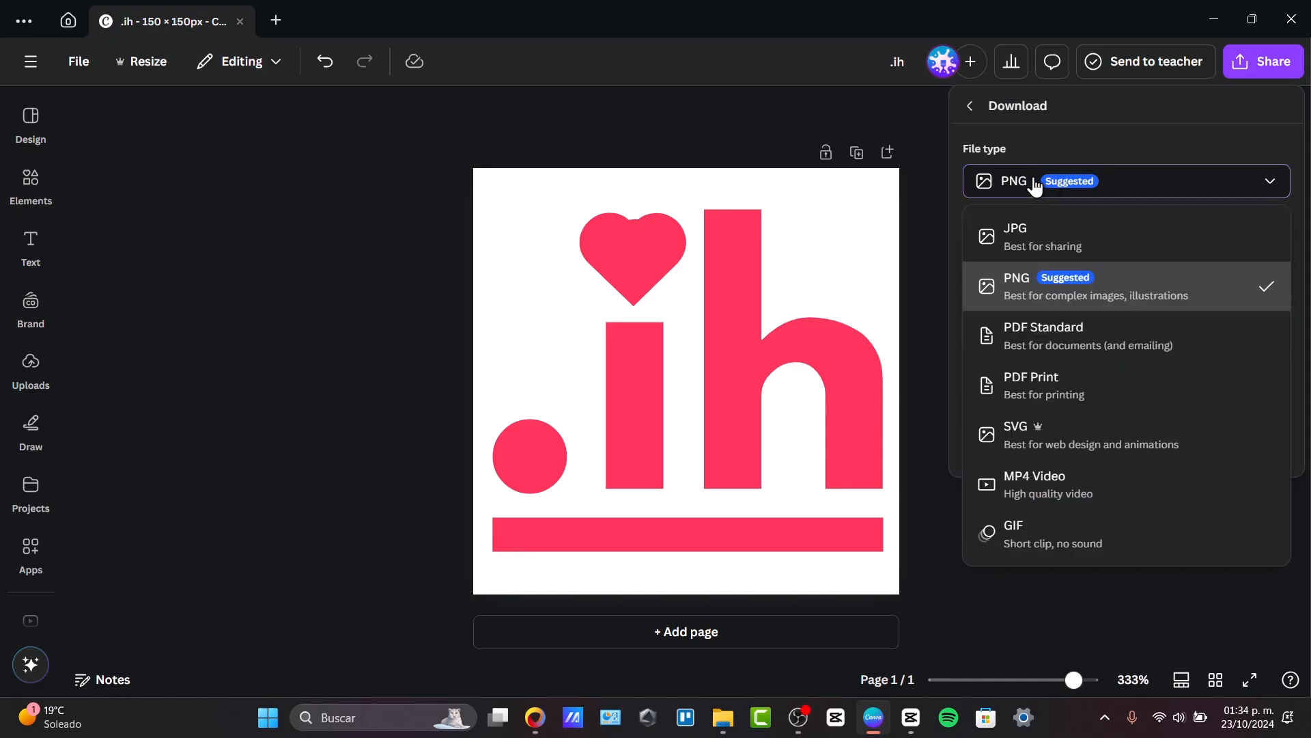
click(1172, 294)
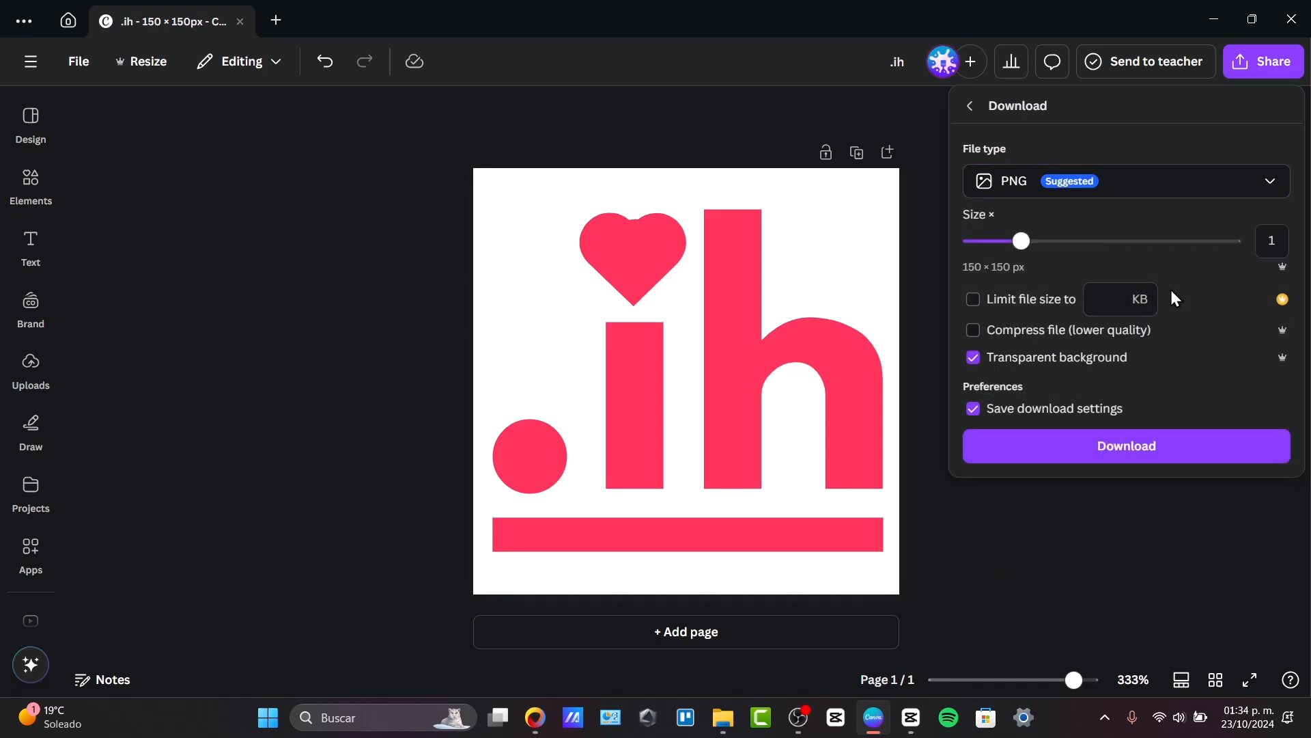
click(1099, 442)
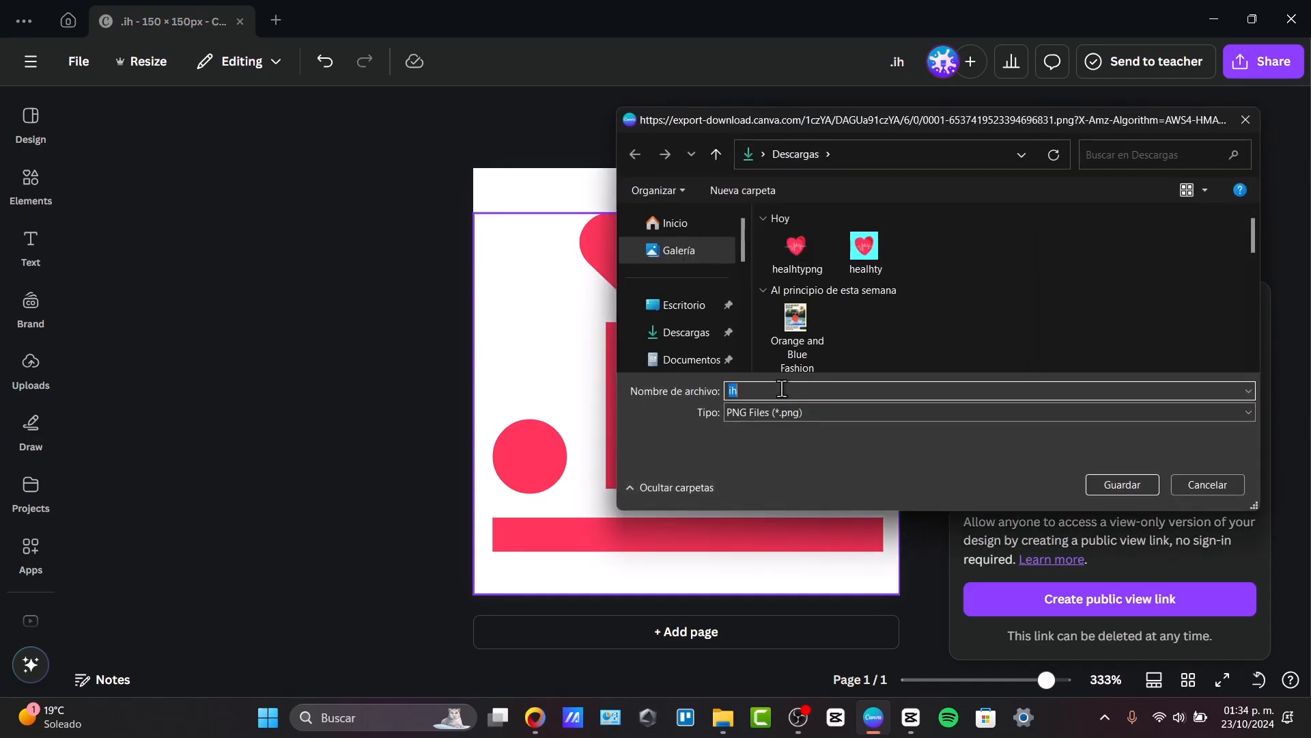
key(Return)
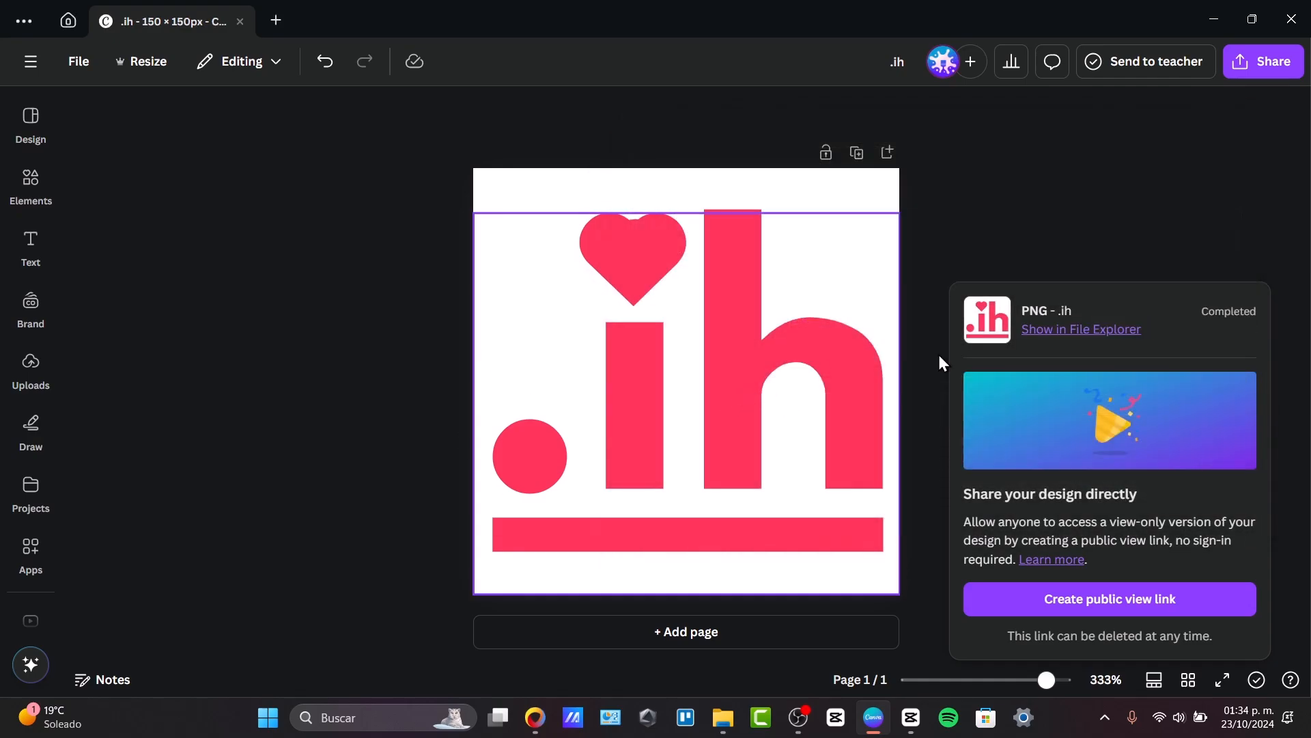
Show the downloaded file in File Explorer and open ih.png to examine its transparent background up close.
click(1102, 333)
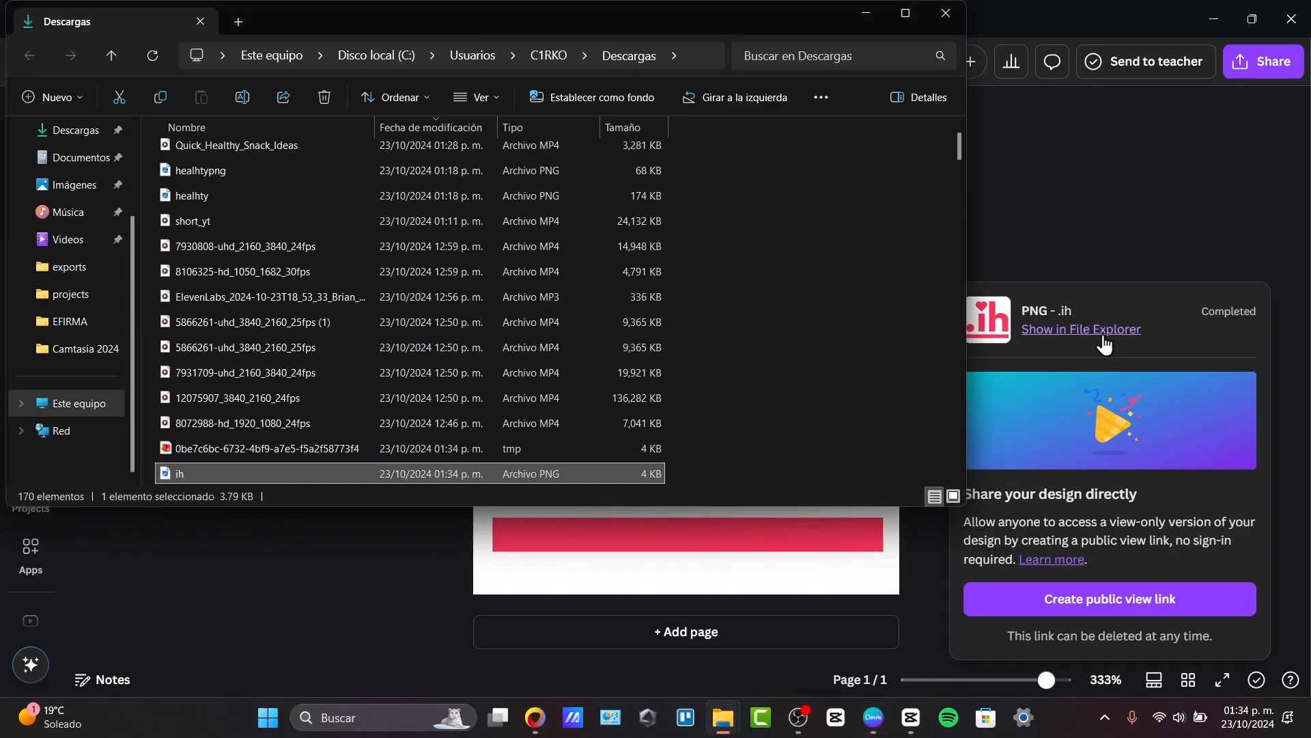
double_click(335, 472)
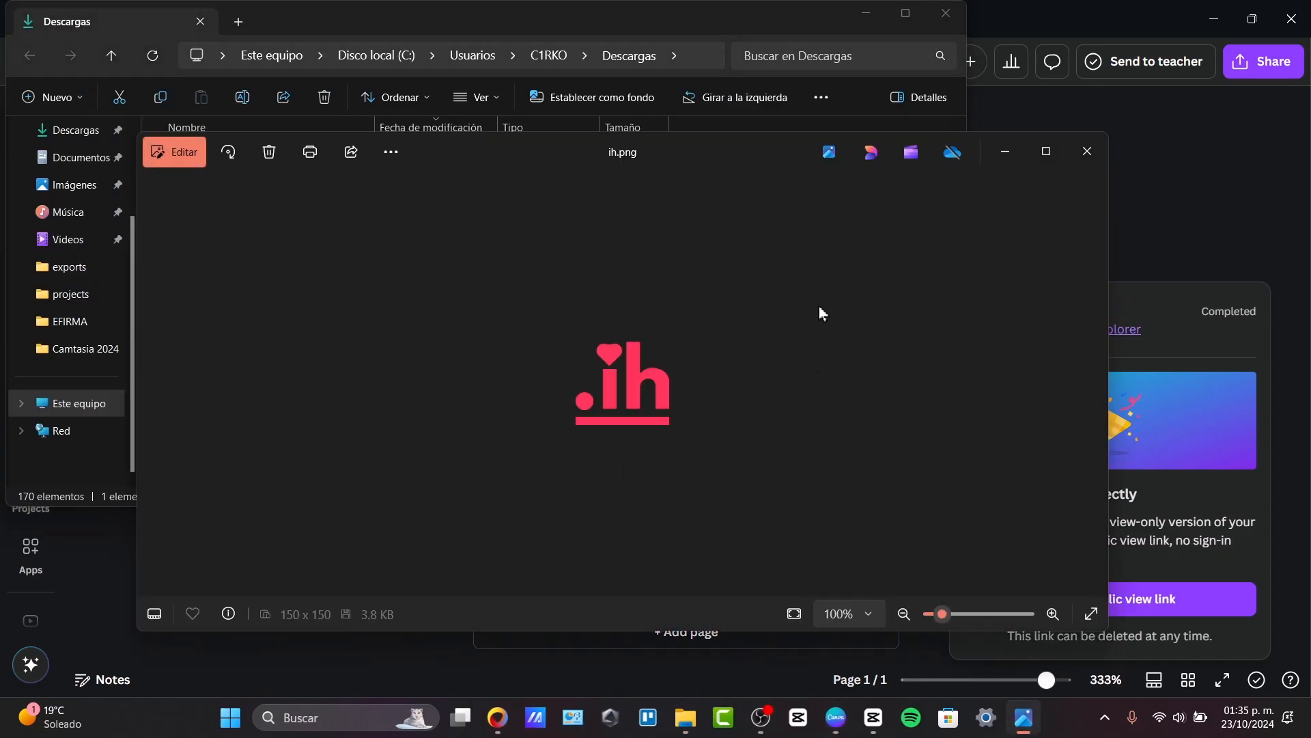
scroll(643, 424, up, 6)
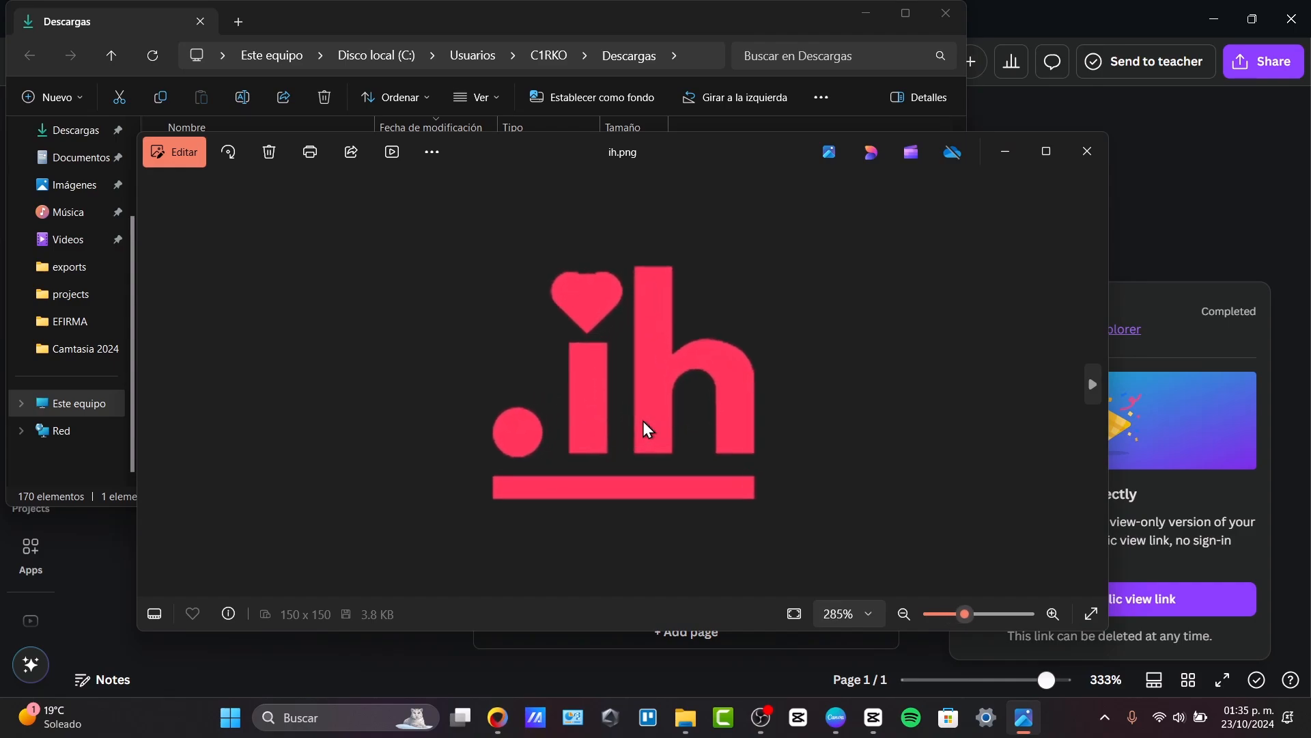
scroll(644, 428, down, 3)
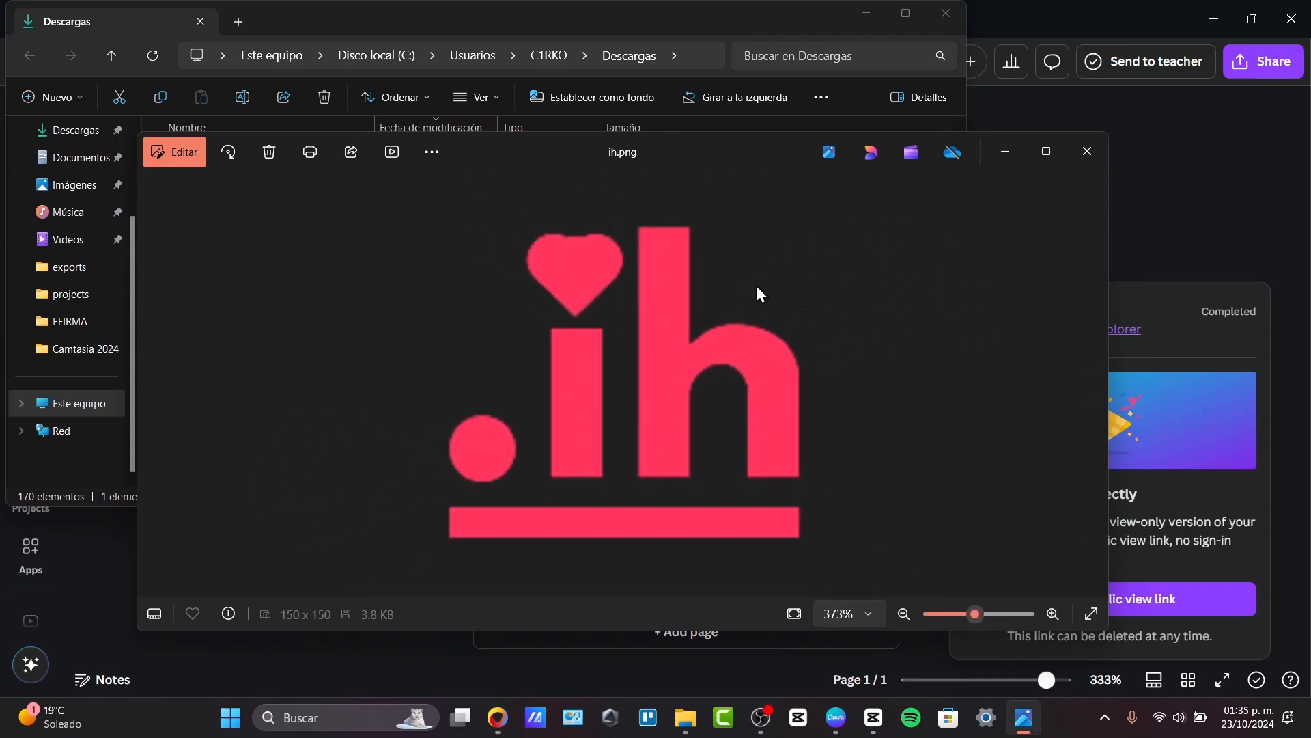
scroll(629, 332, down, 3)
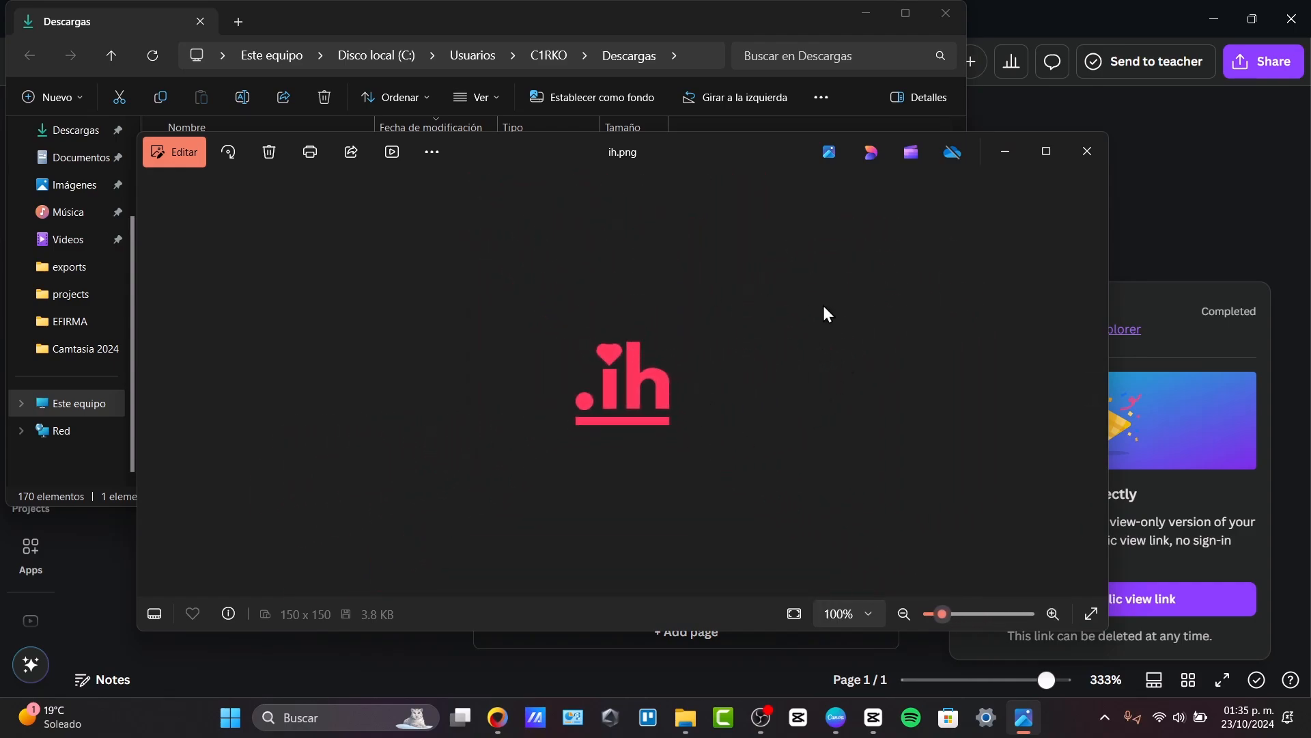
Switch to the YouTube Studio channel customisation page in the browser and check which account is signed in.
click(498, 717)
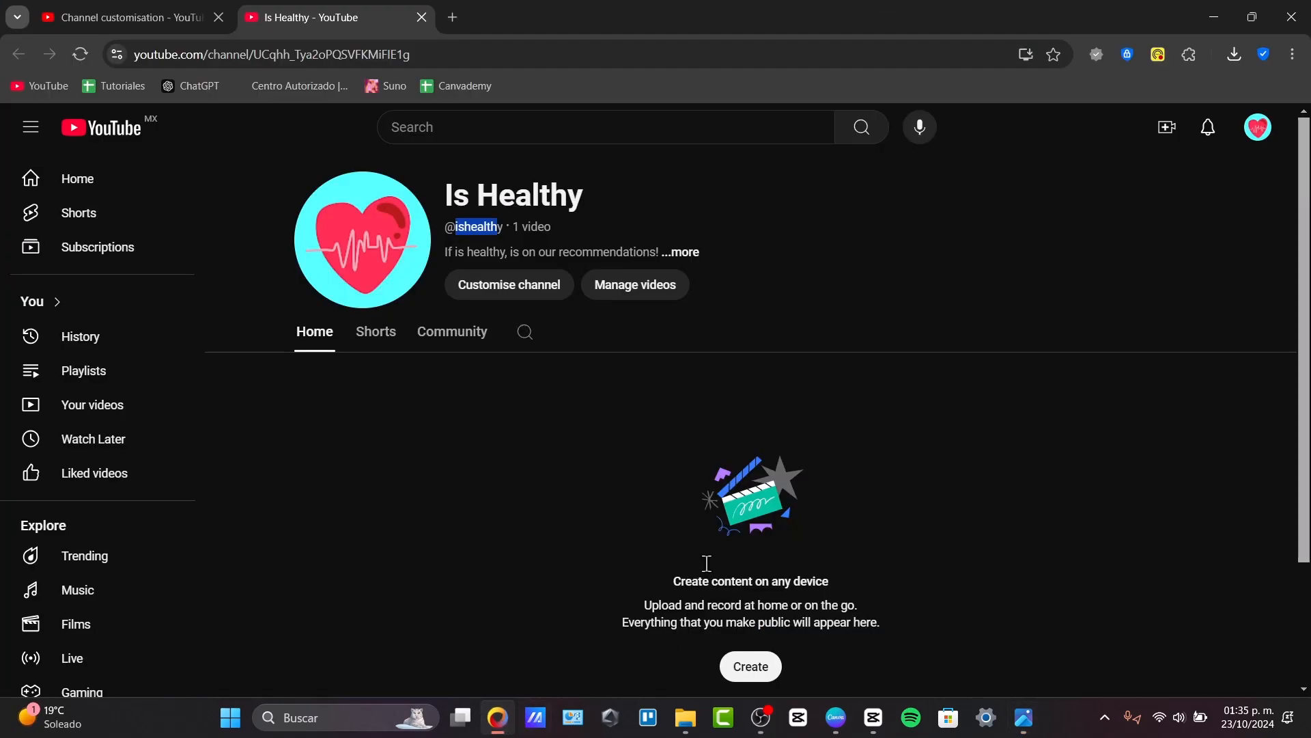
click(199, 21)
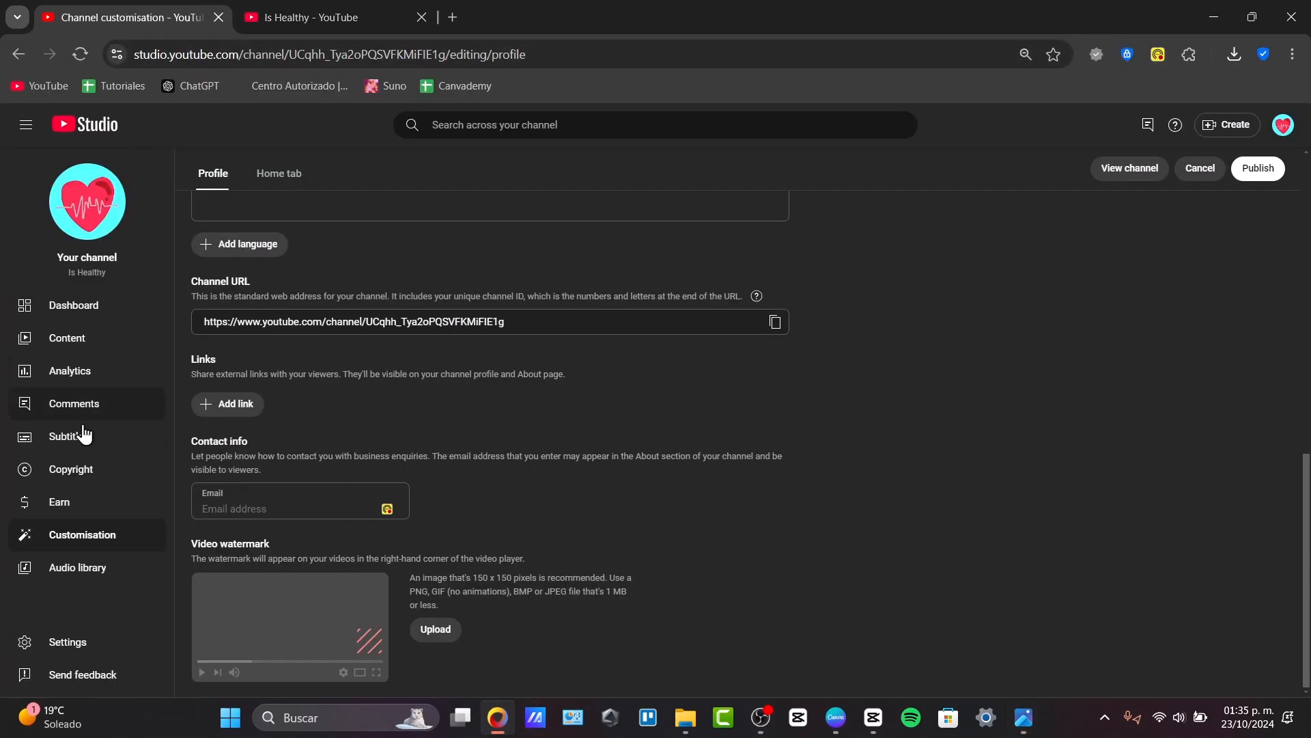
click(1289, 129)
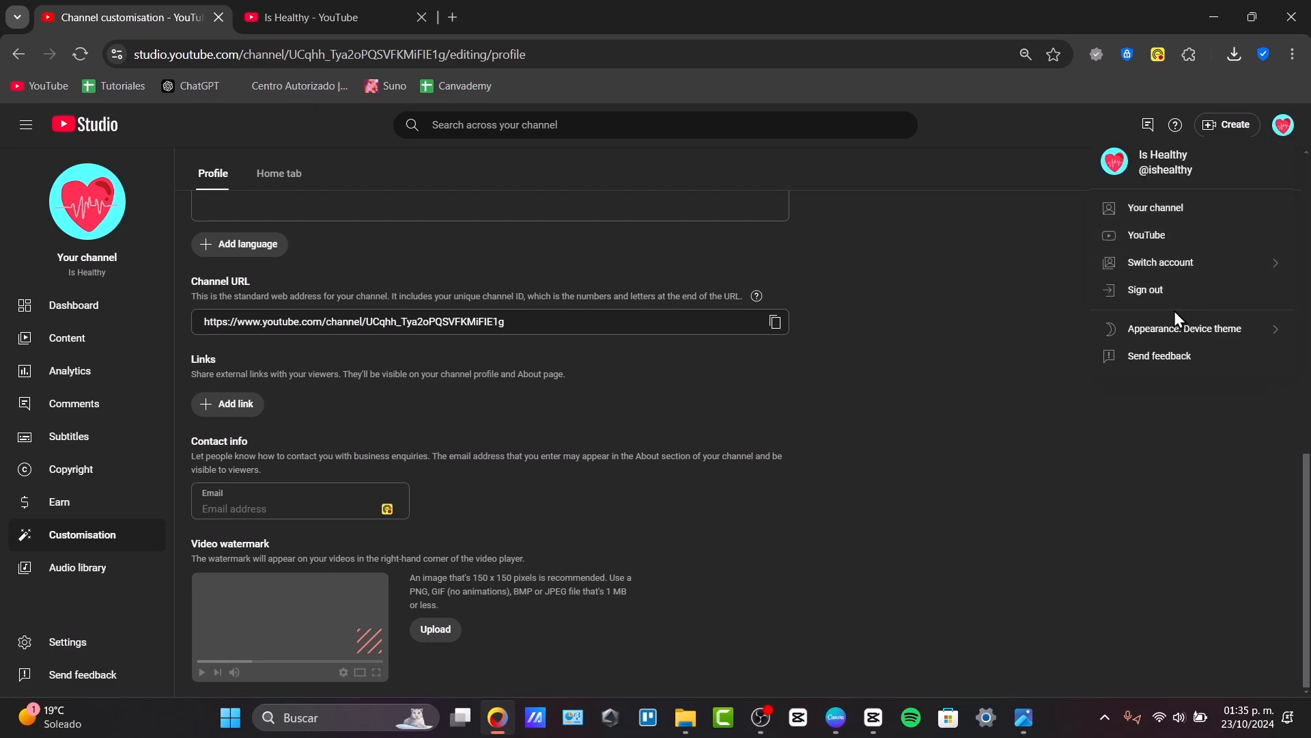
click(974, 285)
Enlarge the channel customisation page and find the Video watermark section at the end of the Profile settings.
scroll(974, 285, up, 2)
scroll(978, 279, up, 2)
key(ctrl+plus)
key(ctrl+plus)
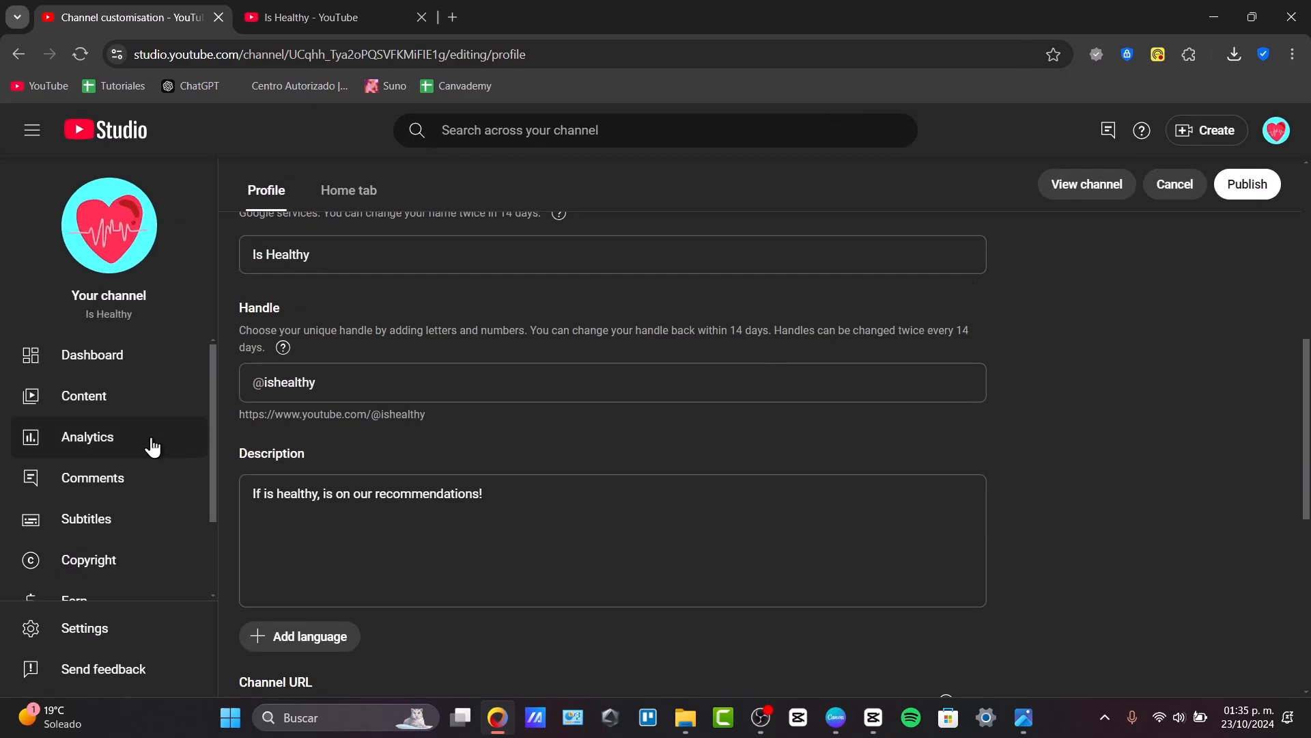
scroll(148, 447, down, 2)
scroll(550, 432, down, 7)
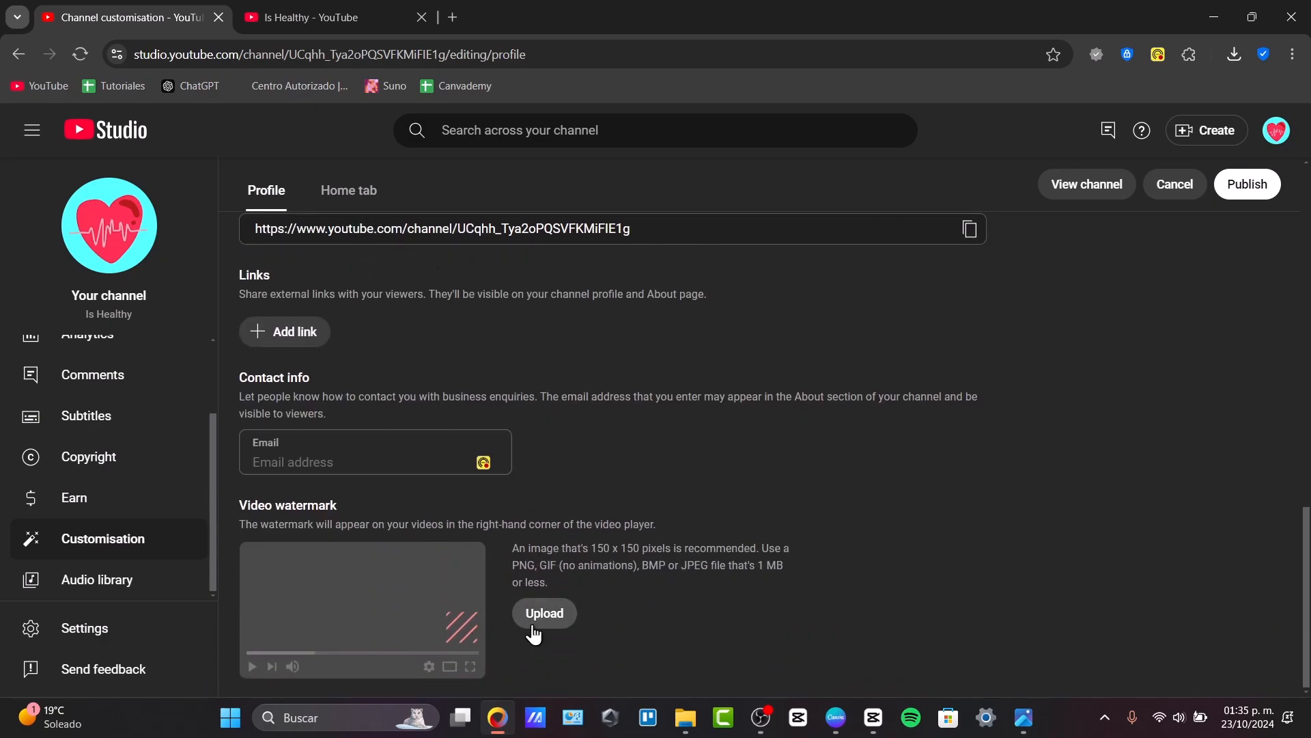
drag(285, 506, 366, 508)
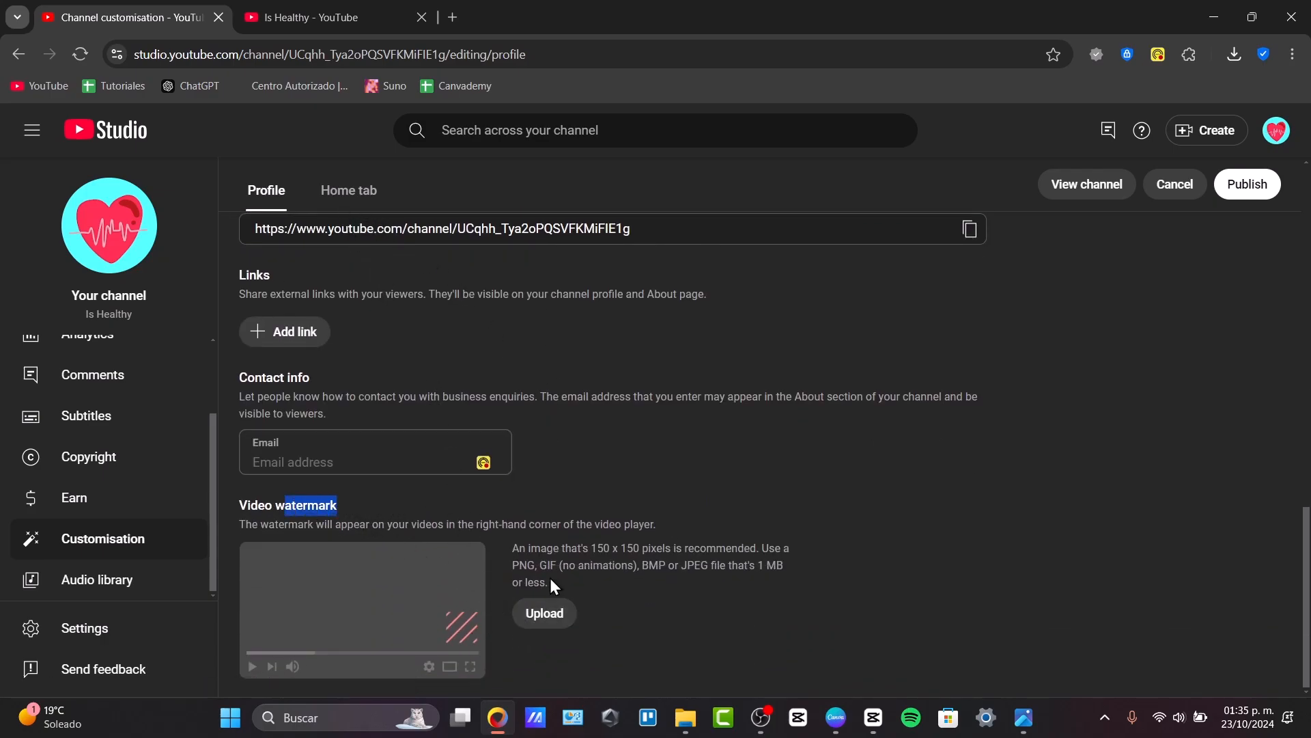
Try uploading ih from Descargas as the video watermark with the full-image crop, and remove it again.
click(567, 616)
click(189, 146)
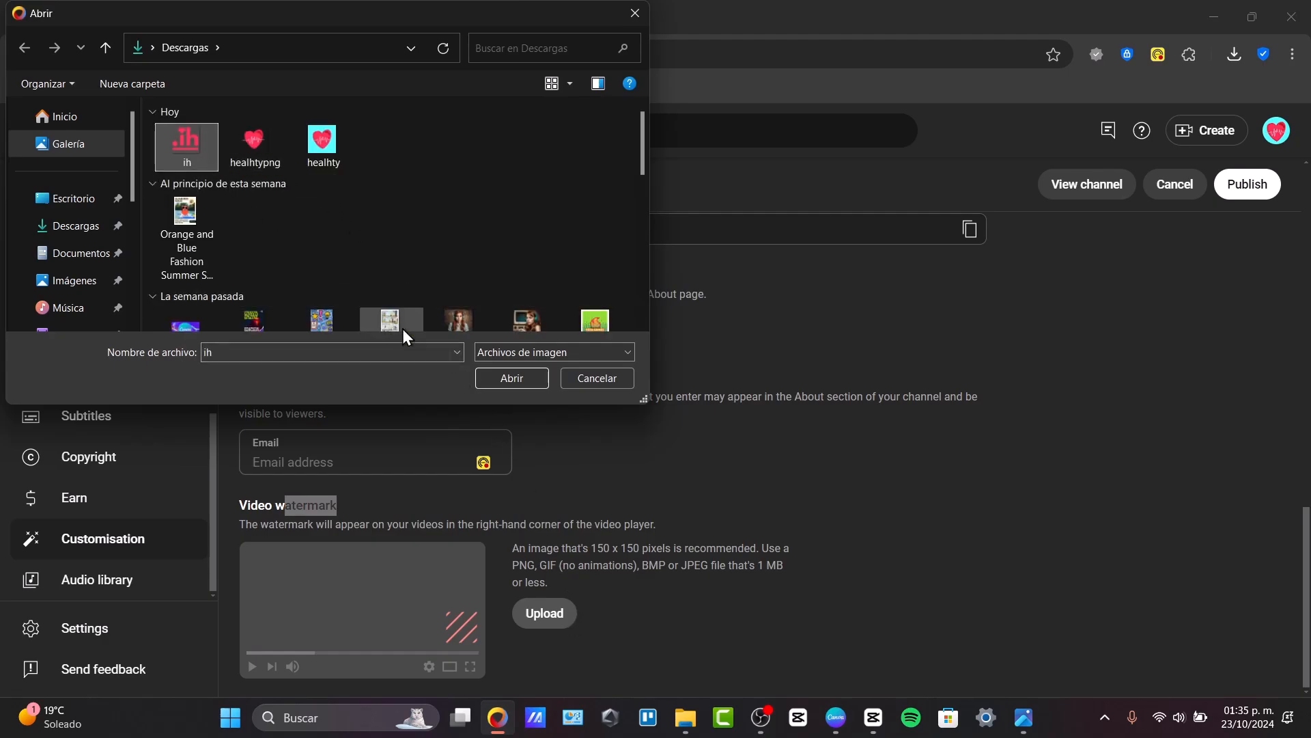
click(512, 379)
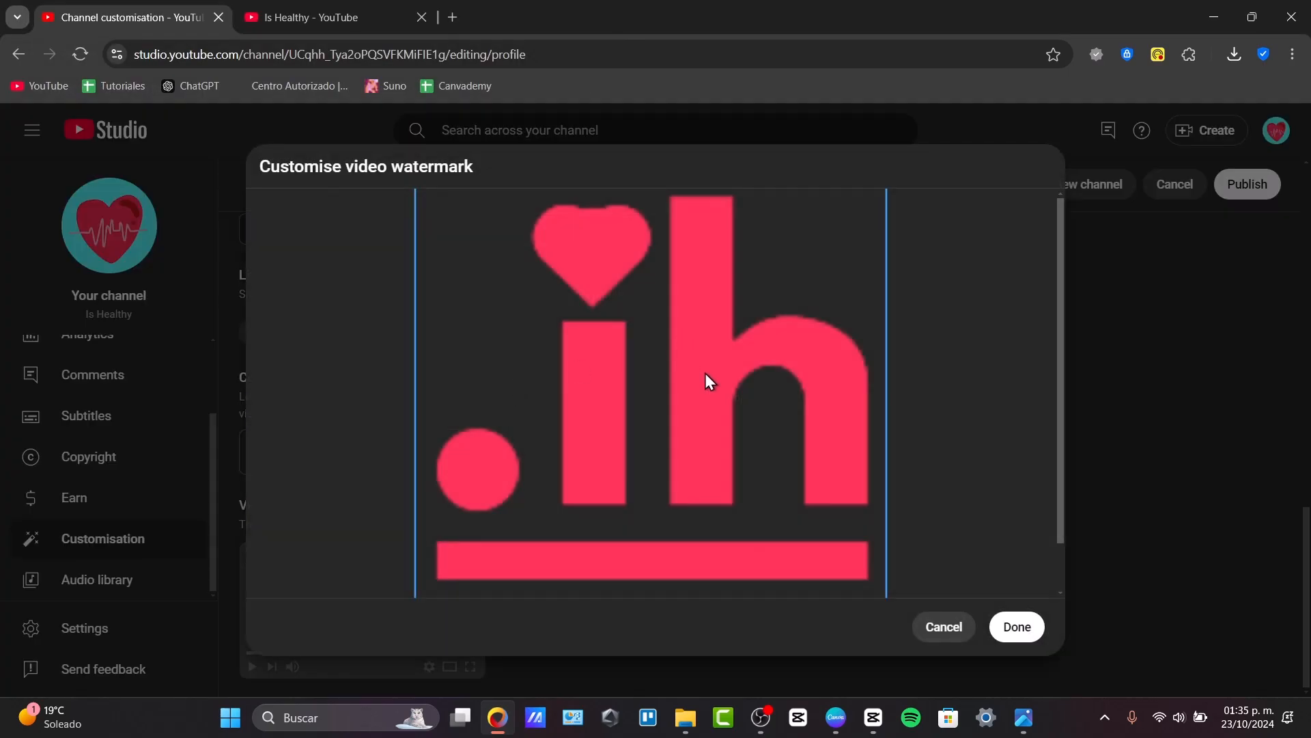
click(1017, 627)
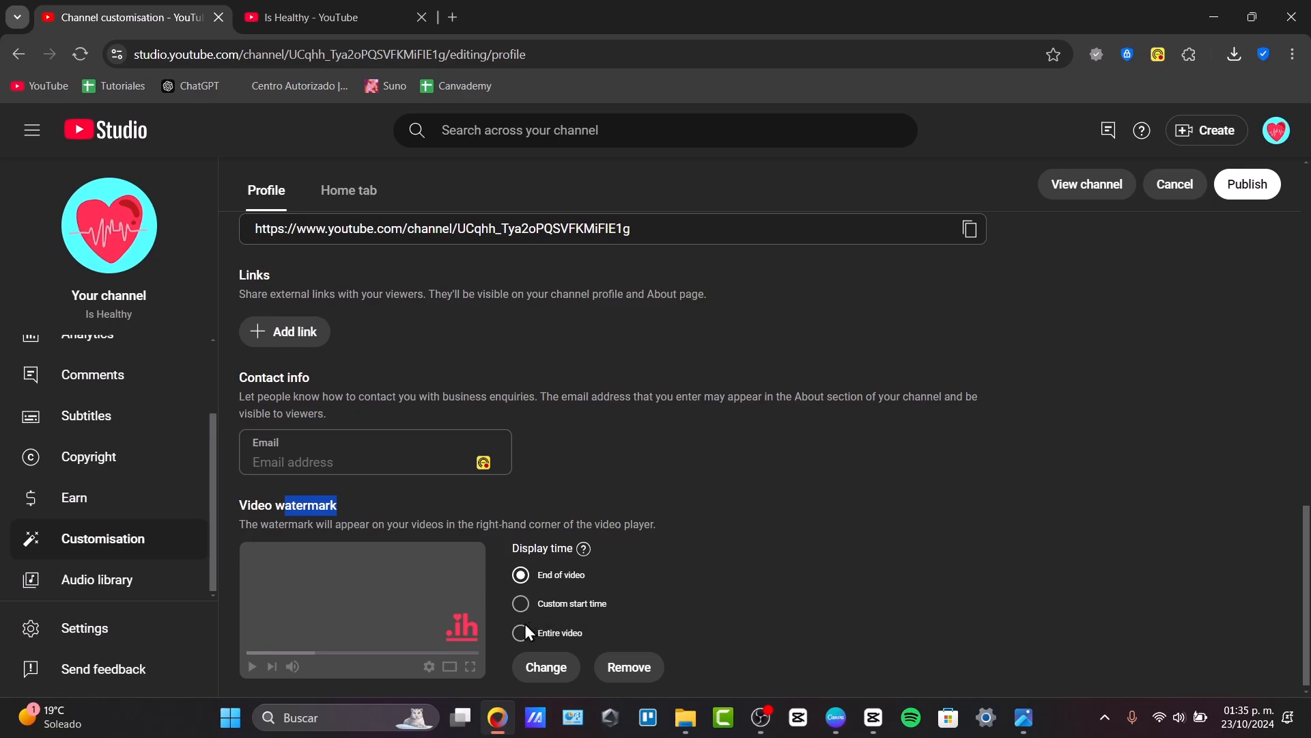
click(618, 667)
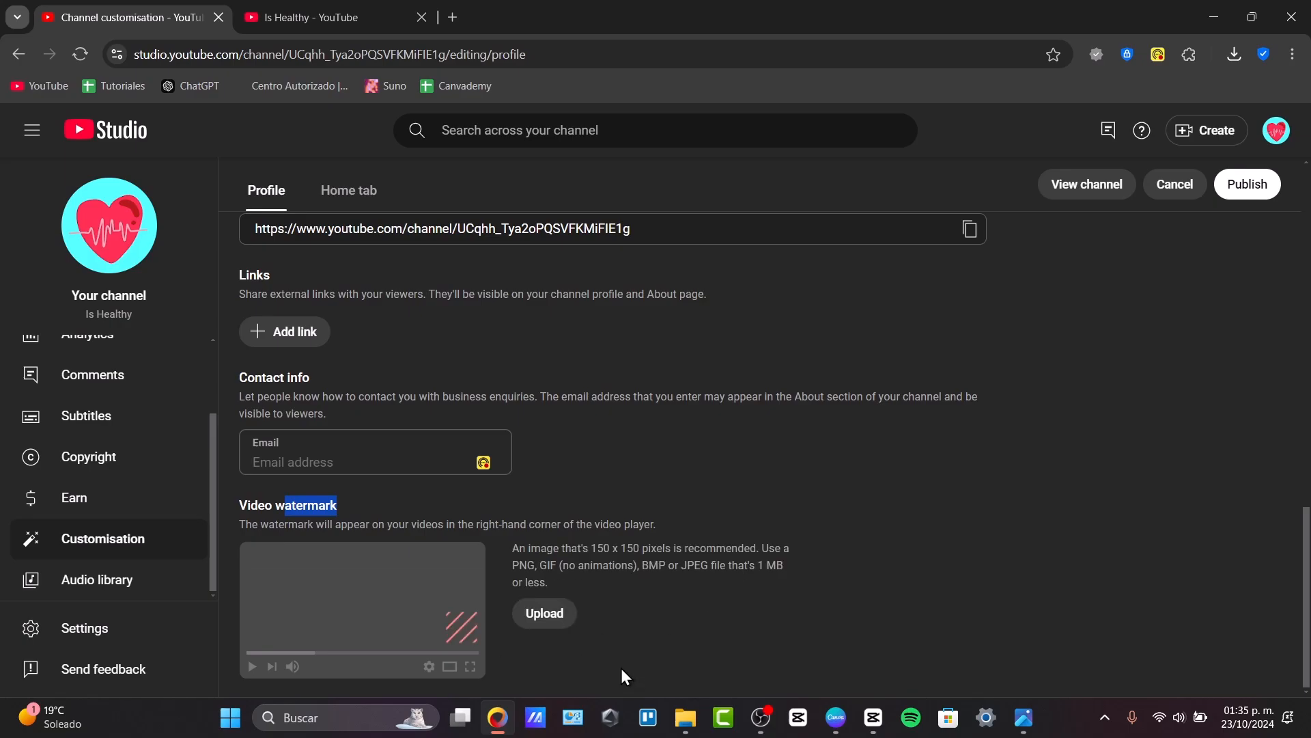
Upload the ih image from Descargas as the channel's video watermark.
click(543, 623)
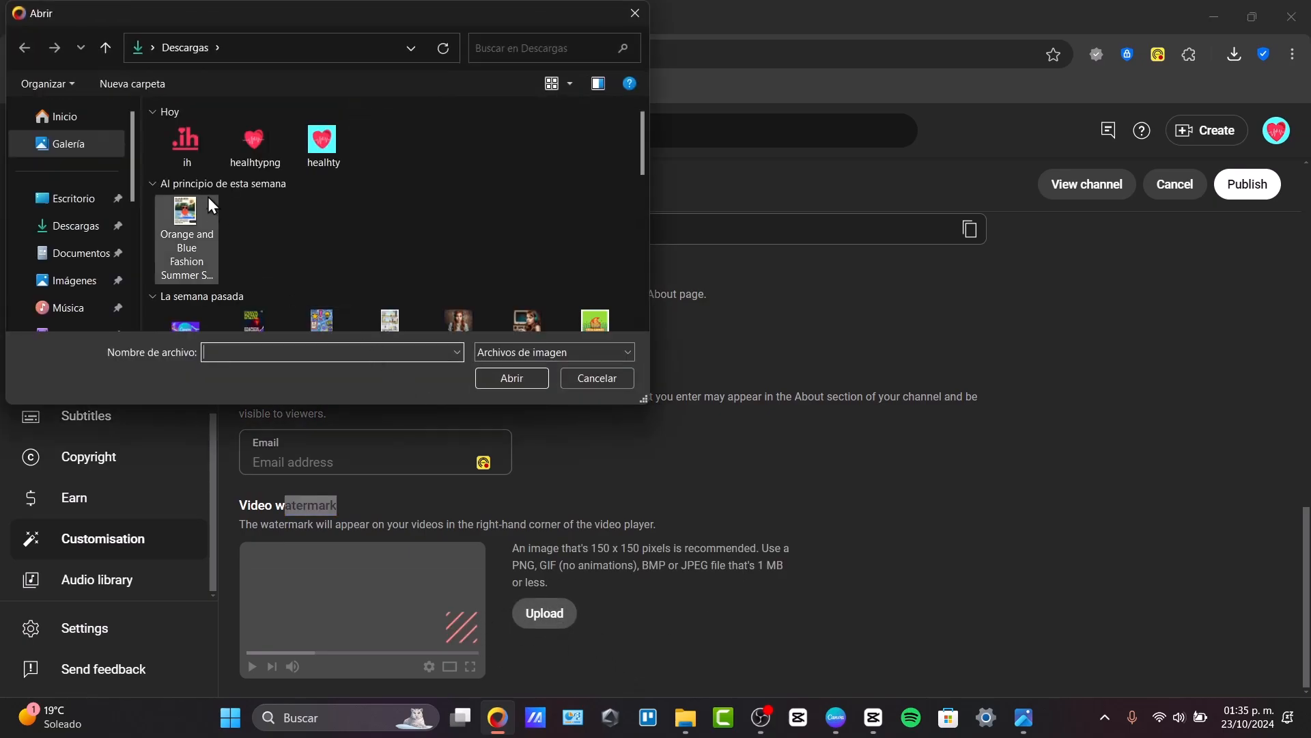
click(186, 142)
click(518, 380)
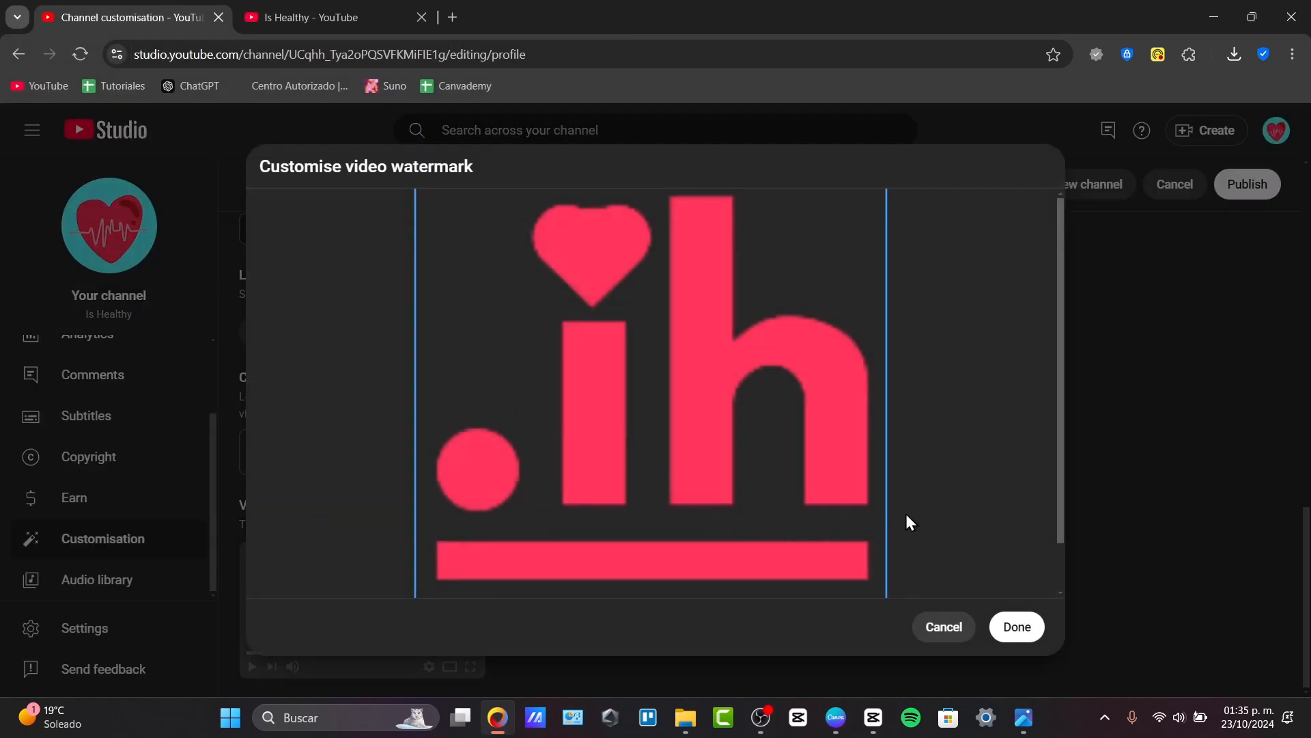
Adjust the watermark's crop frame to enclose the whole .ih logo and its underline, accept it and publish the changes.
scroll(917, 493, down, 1)
drag(882, 569, 824, 474)
drag(852, 536, 940, 581)
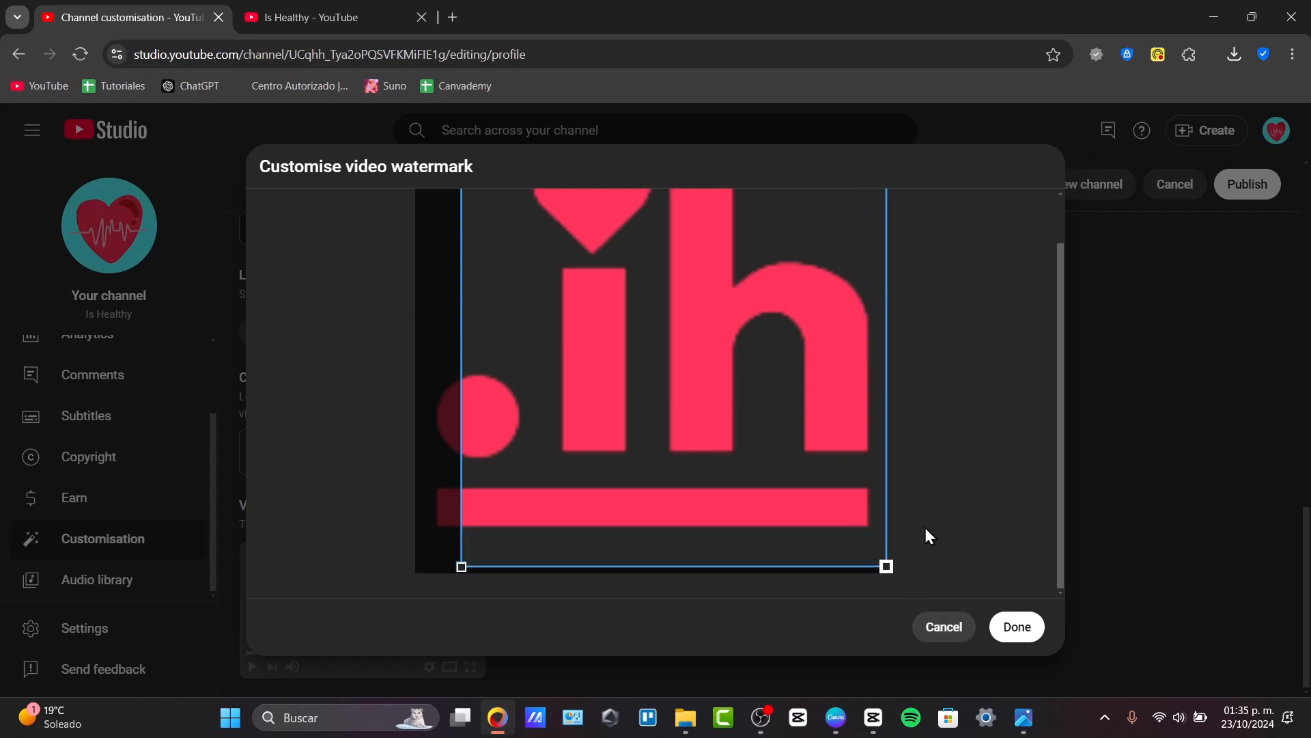
scroll(835, 488, up, 1)
drag(462, 195, 347, 177)
drag(590, 343, 504, 351)
drag(582, 395, 987, 423)
click(988, 424)
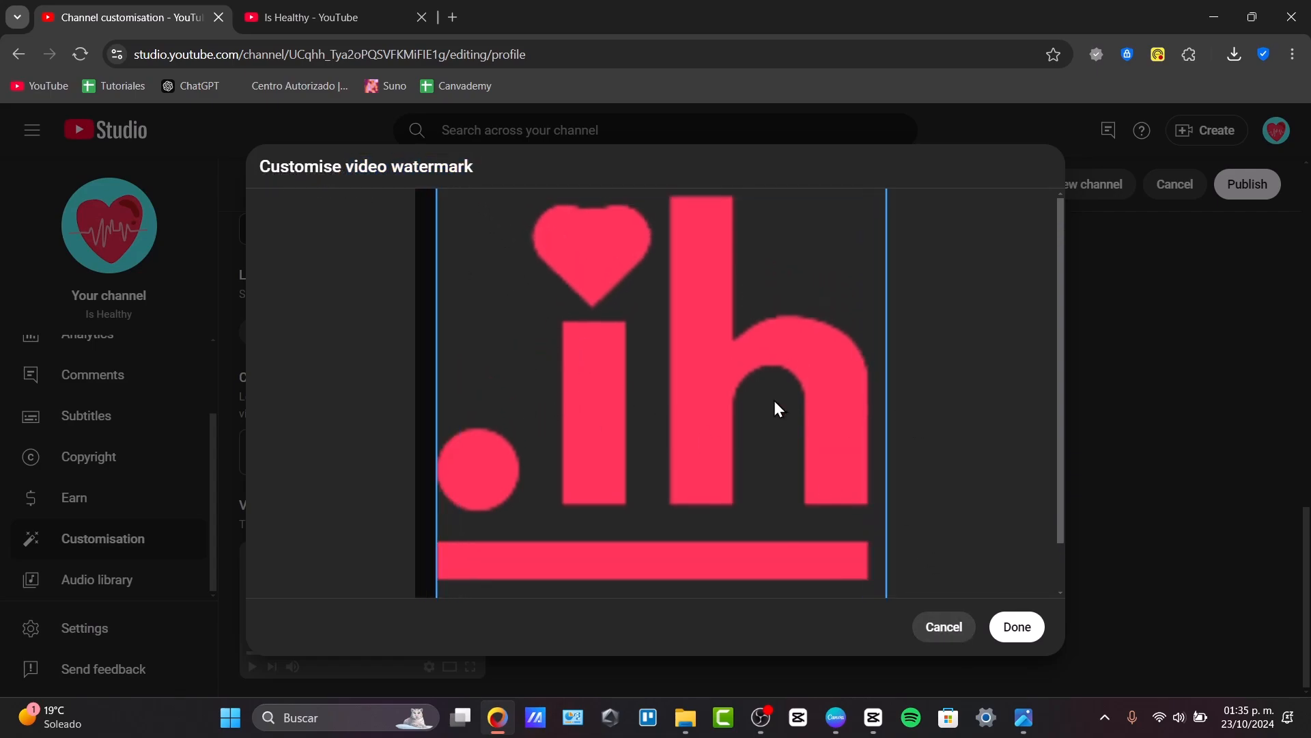
drag(776, 400, 700, 395)
scroll(908, 579, down, 1)
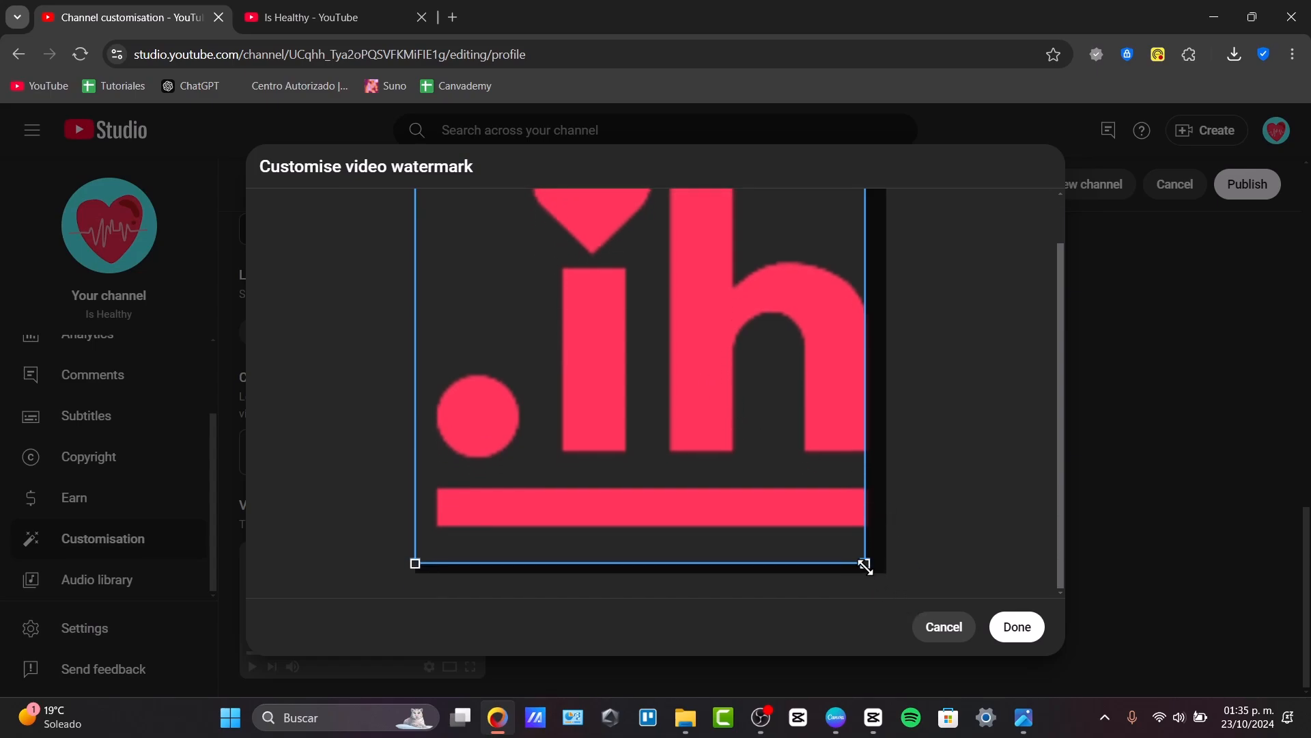
drag(865, 566, 876, 574)
drag(818, 511, 826, 512)
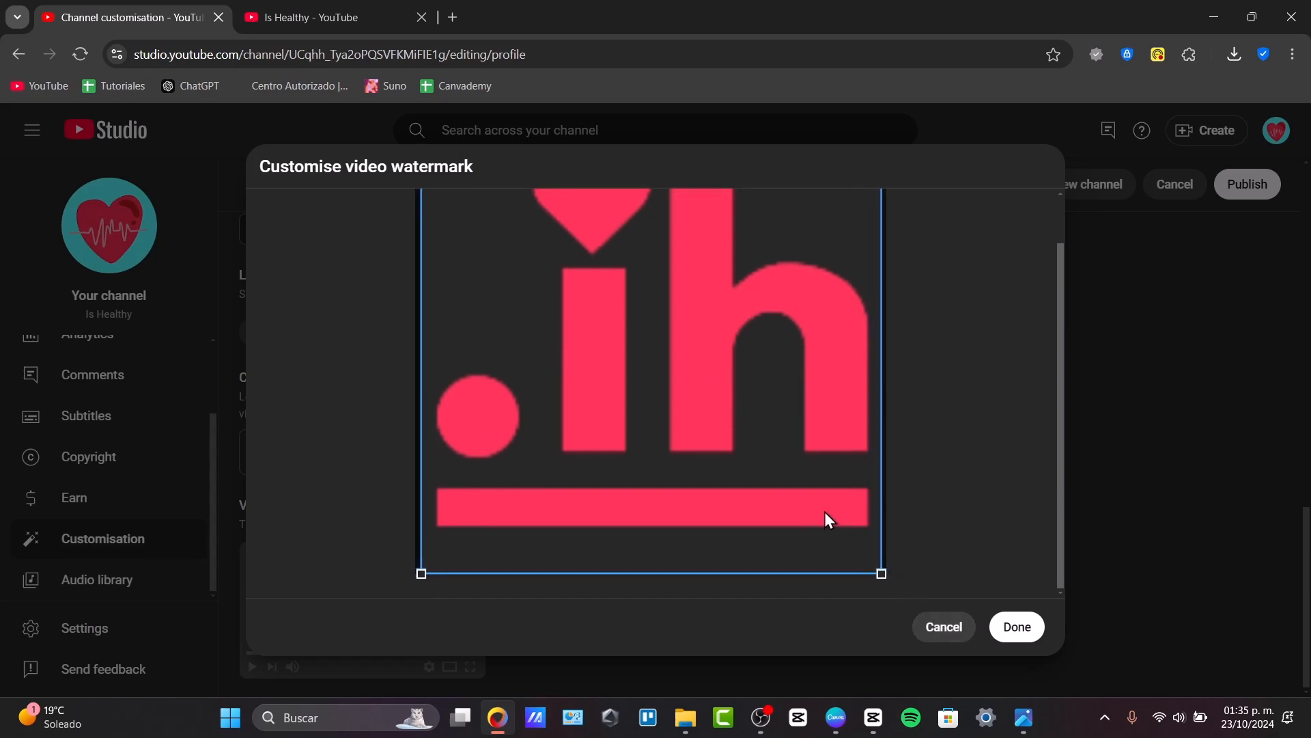
click(1008, 635)
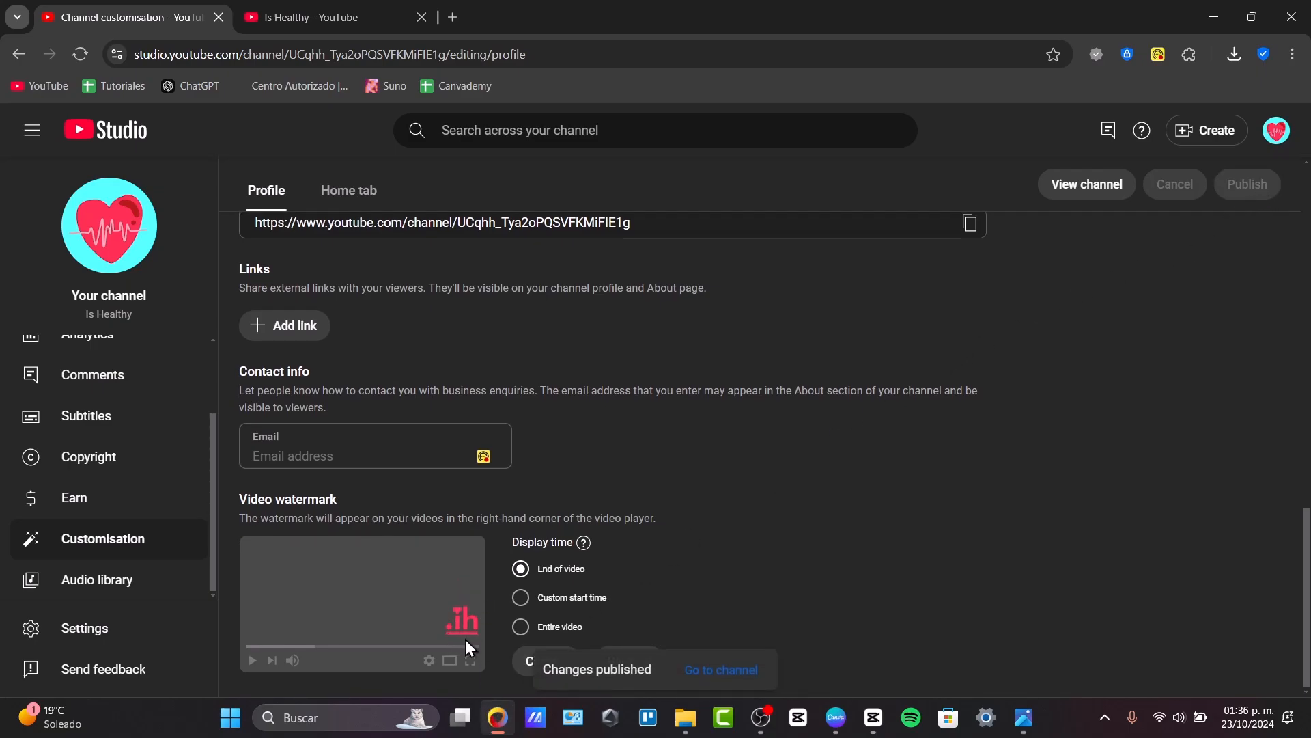
Browse the channel dashboard and check the channel content for published Shorts and regular videos.
scroll(41, 431, up, 2)
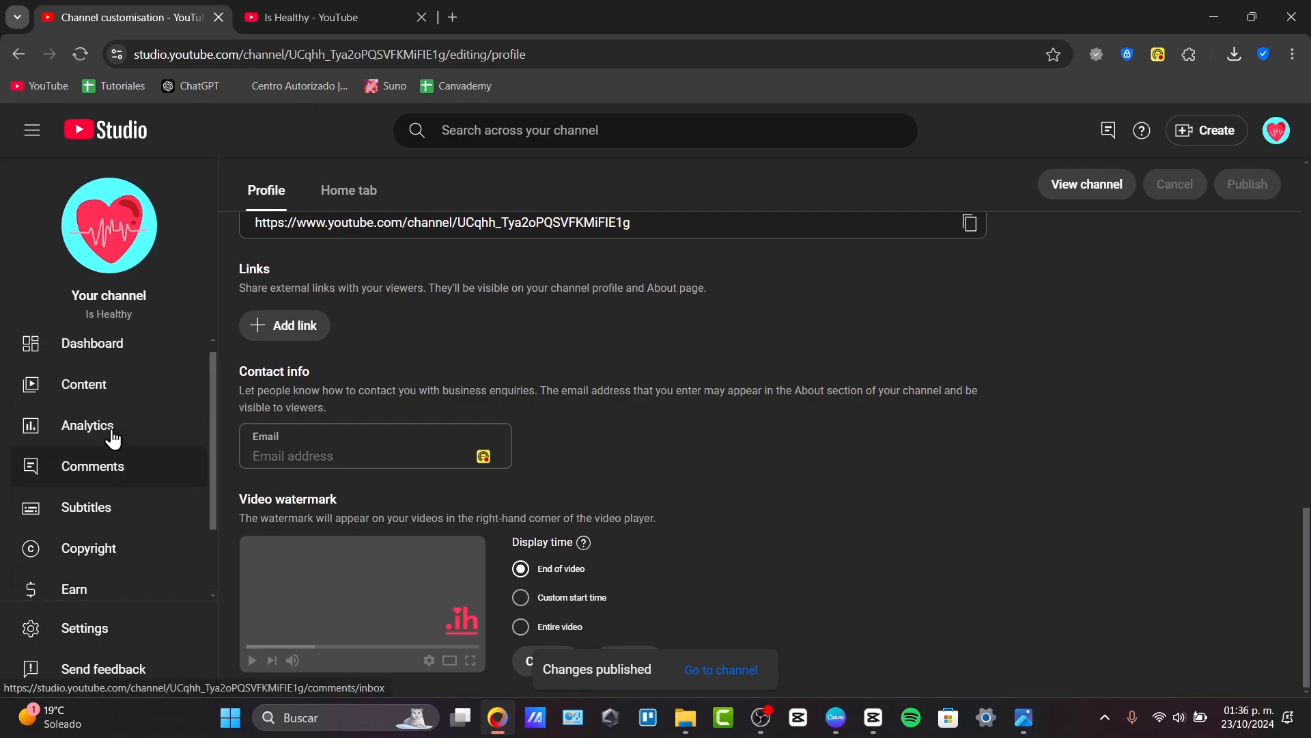
click(135, 365)
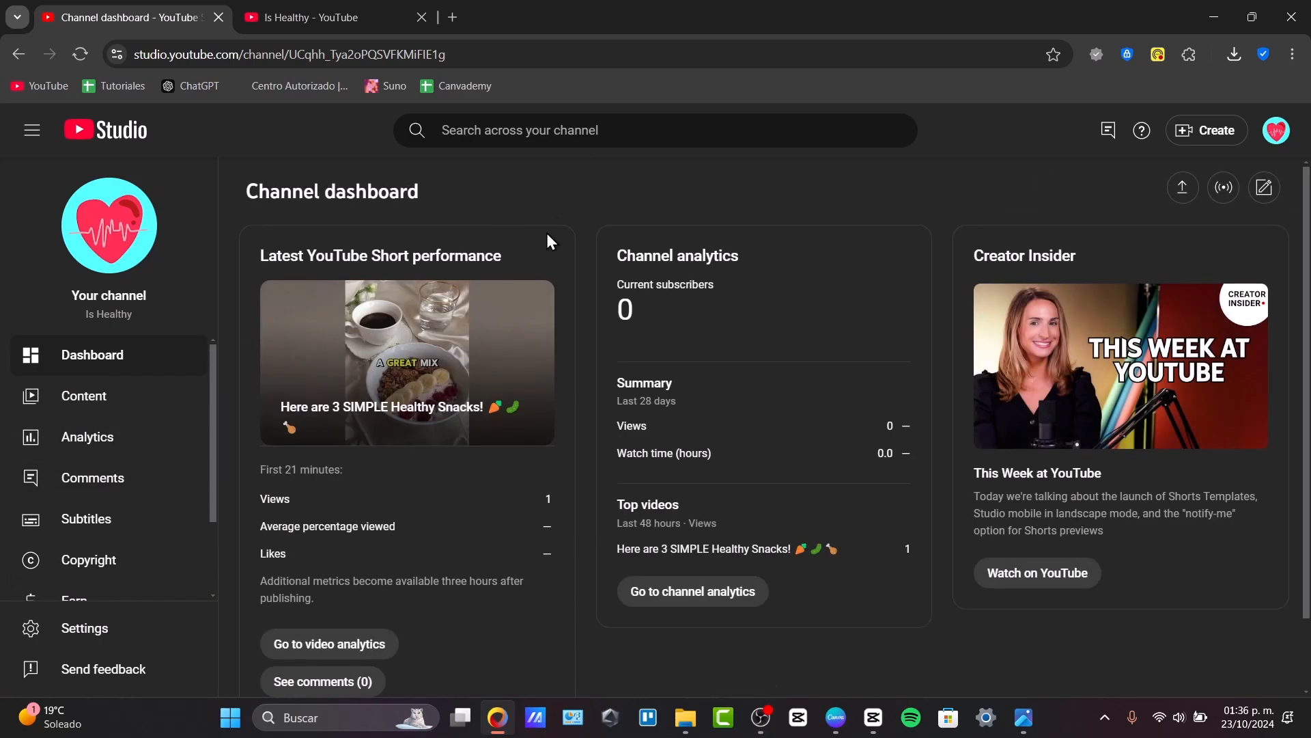
click(102, 396)
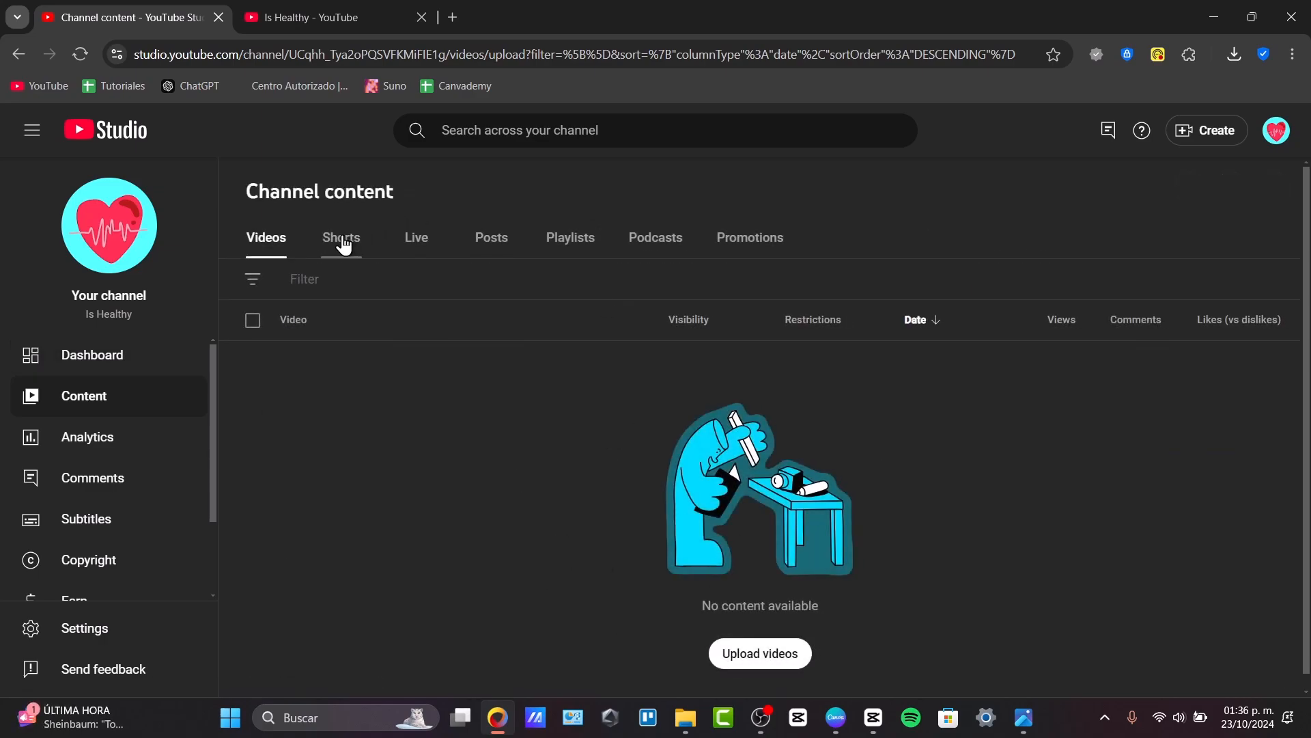
click(342, 239)
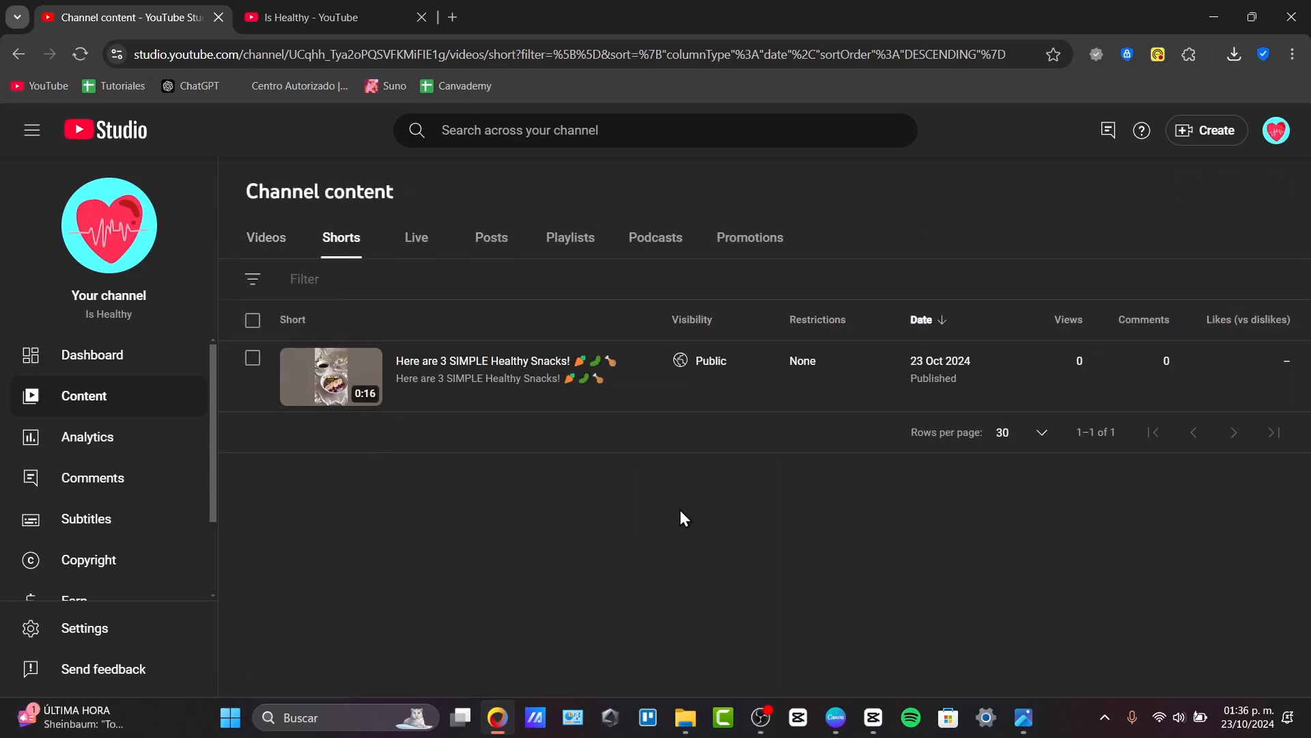
click(237, 239)
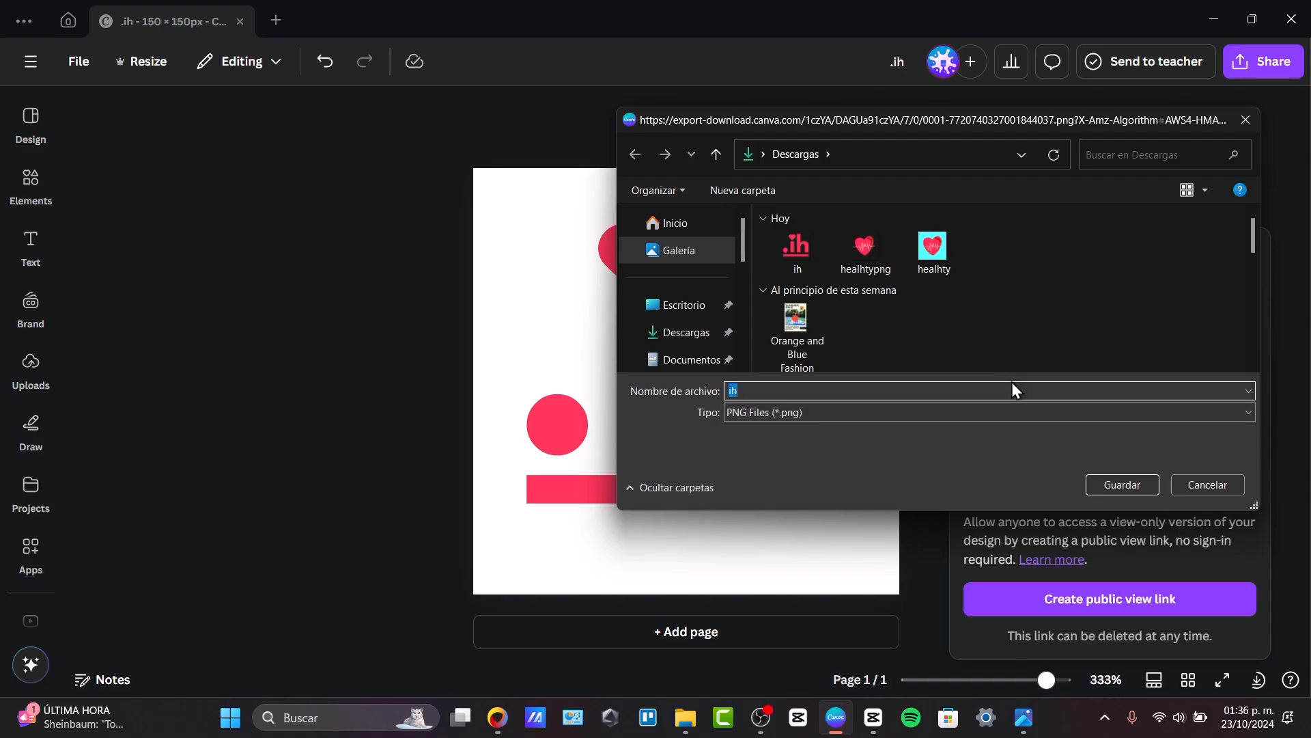
Save the white-background Canva design as a PNG named "ihk" in Descargas and switch back to YouTube Studio in the browser.
key(Return)
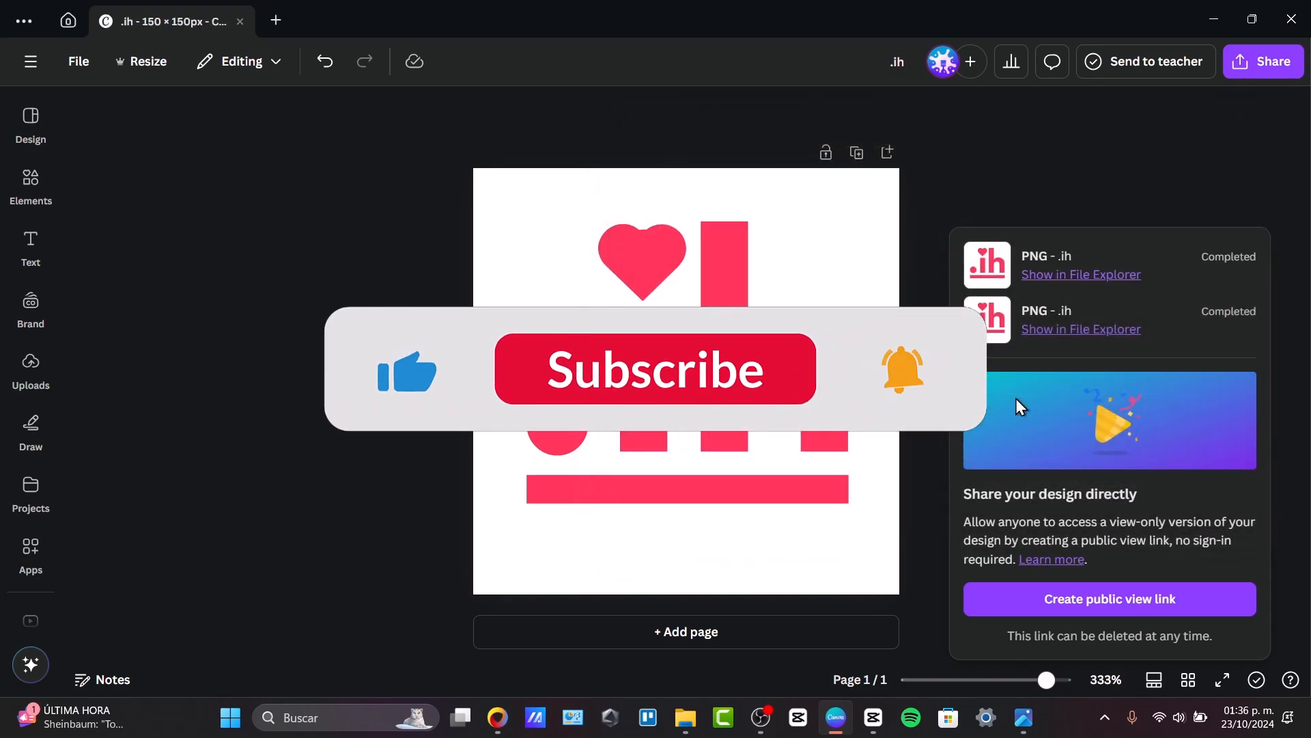
click(497, 717)
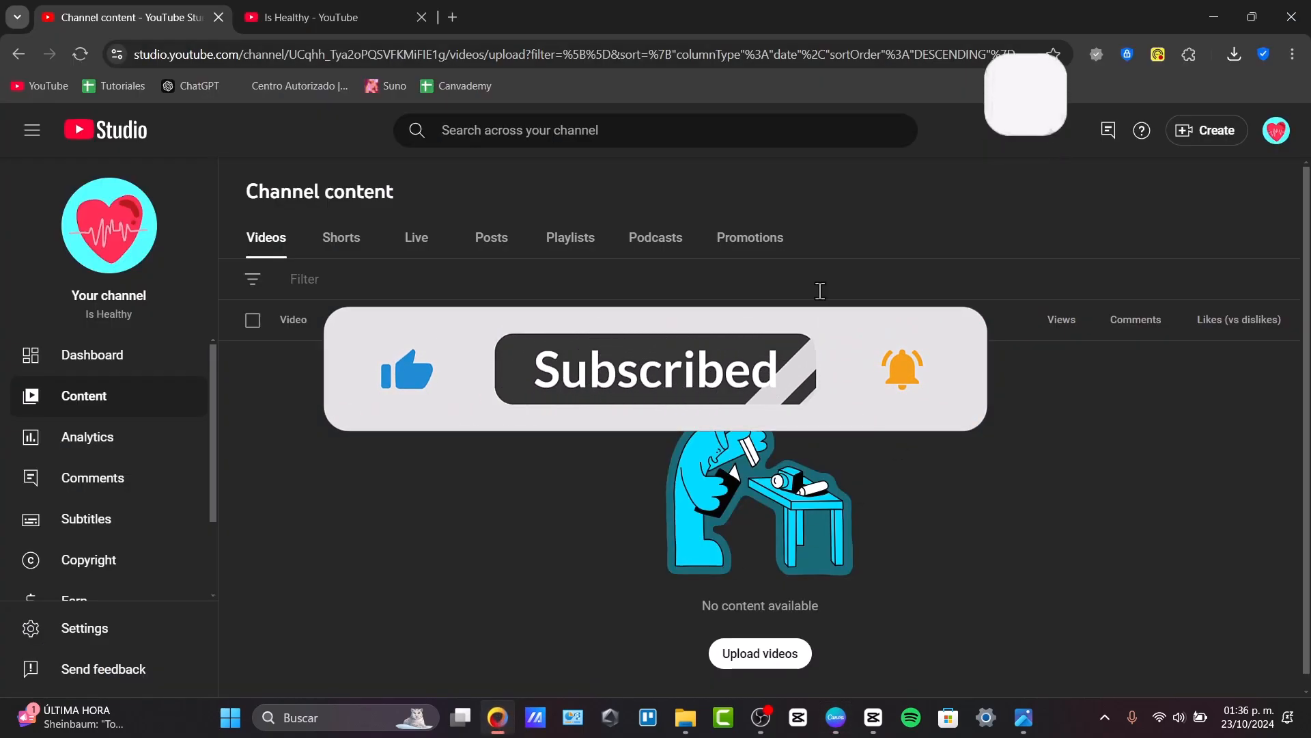
Go to the channel customisation page and choose the ihk image from Descargas as the new profile picture.
scroll(117, 588, down, 2)
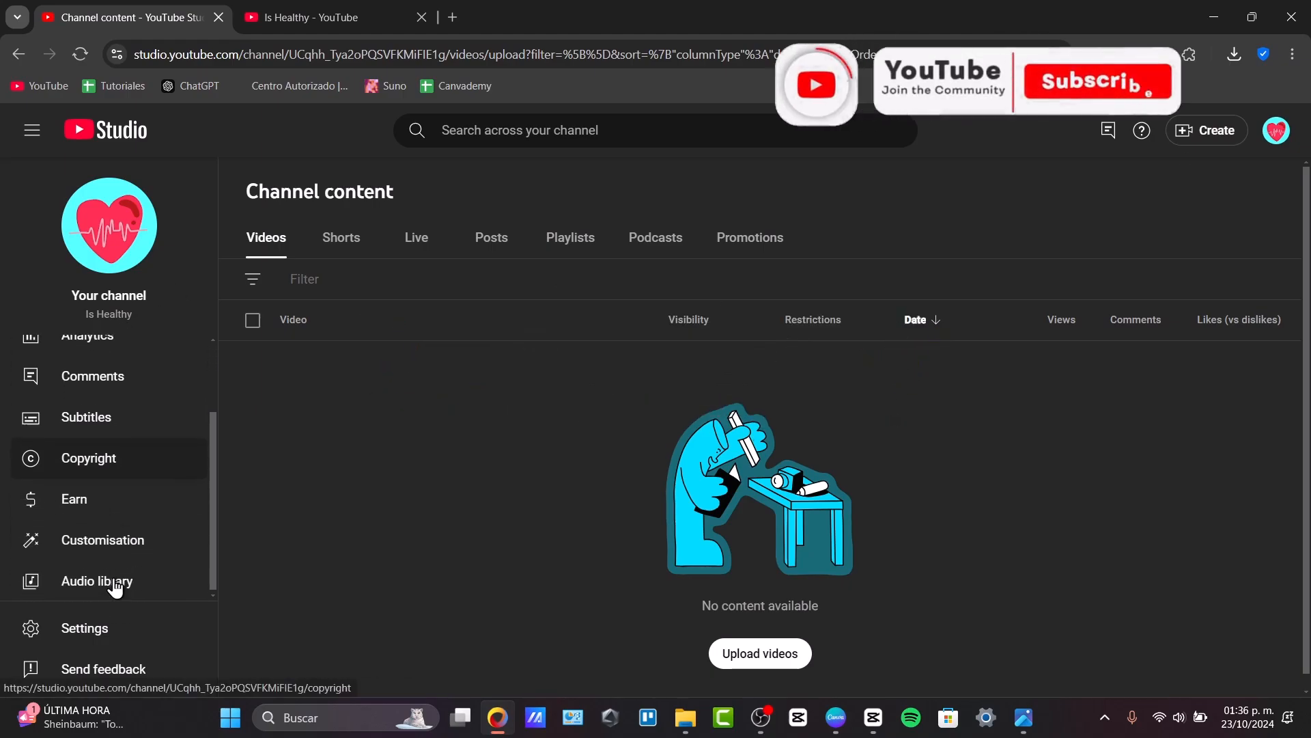
click(140, 554)
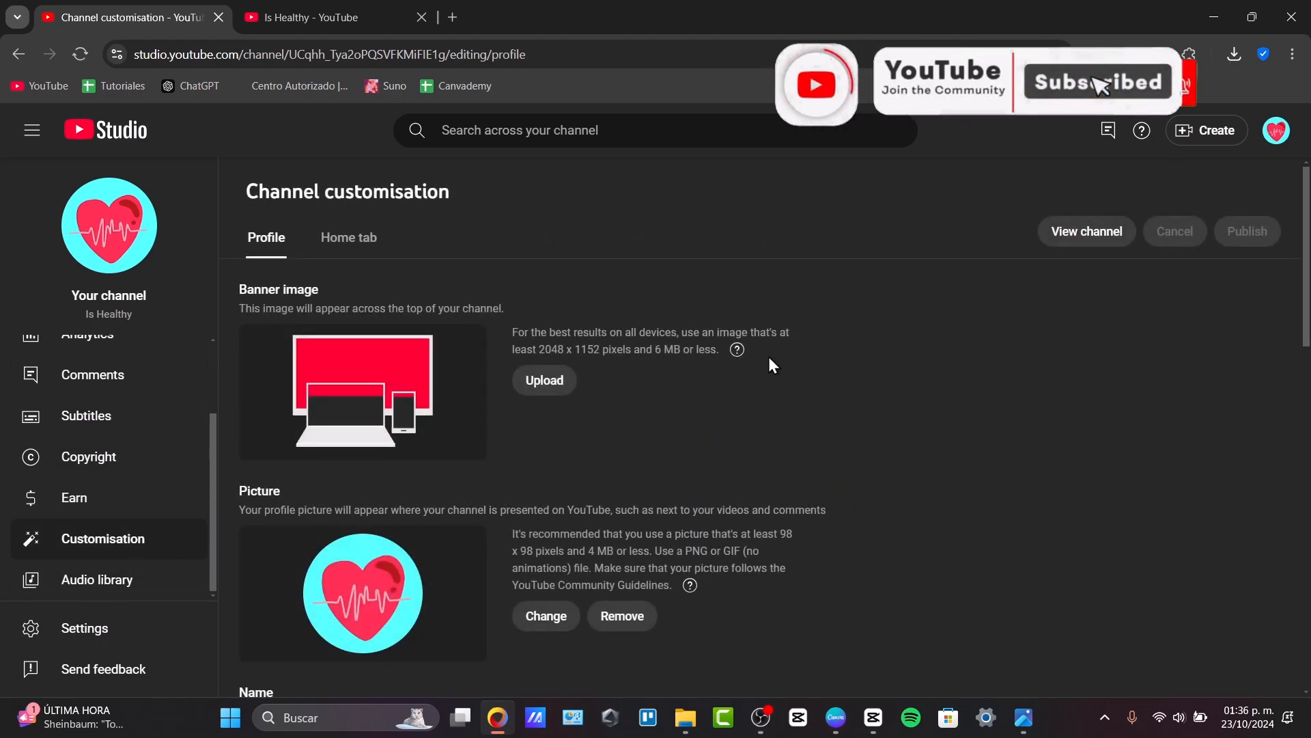
click(546, 615)
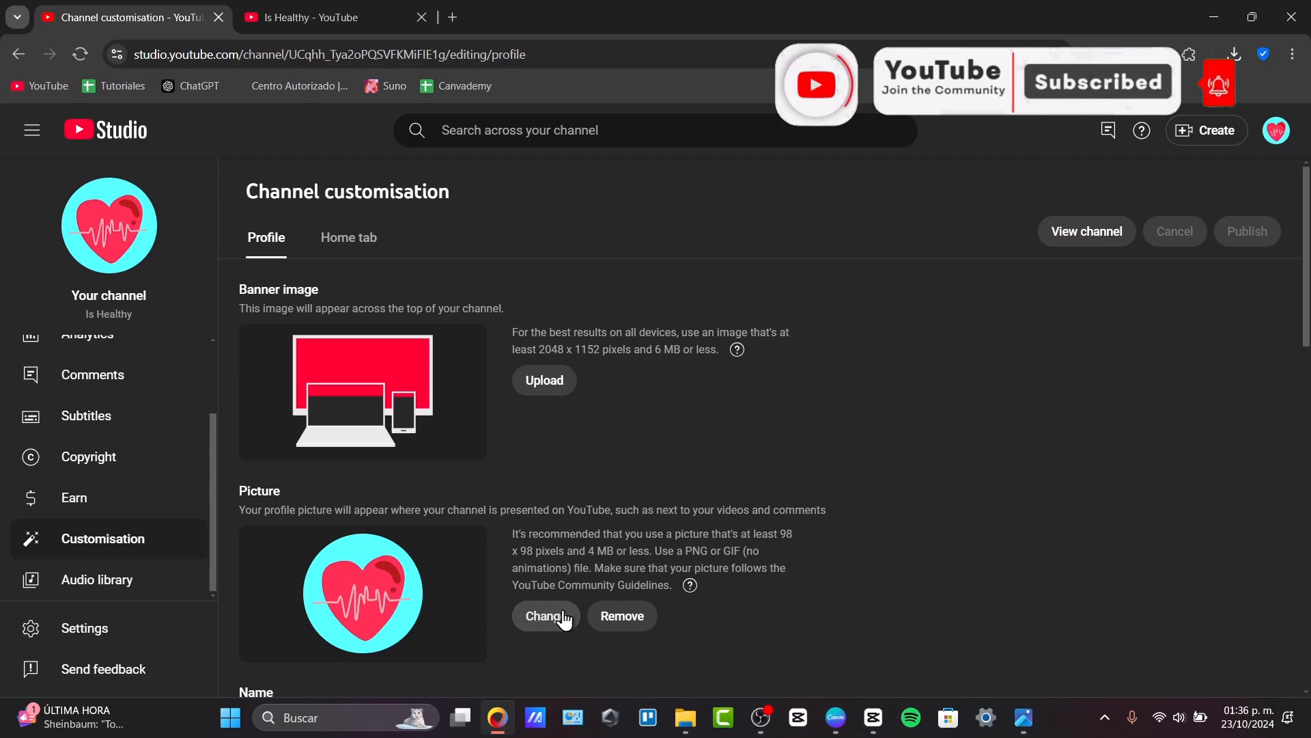
click(162, 151)
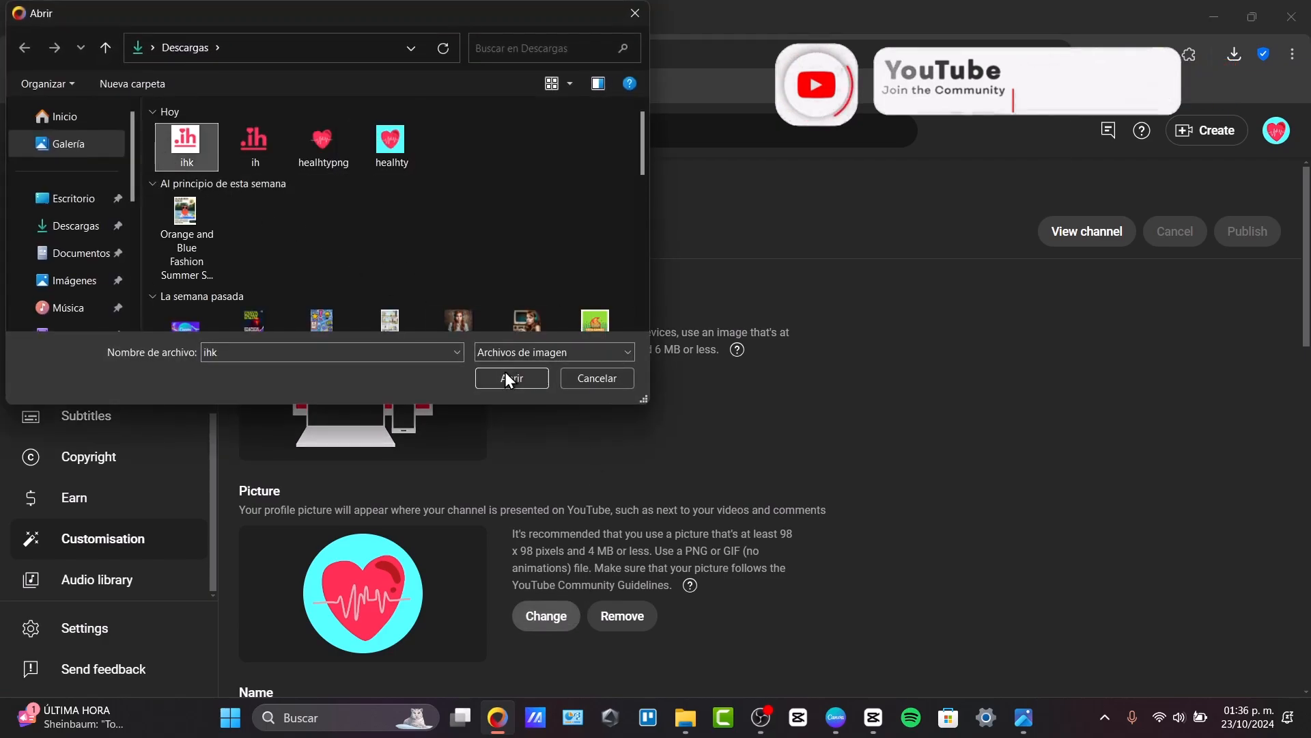